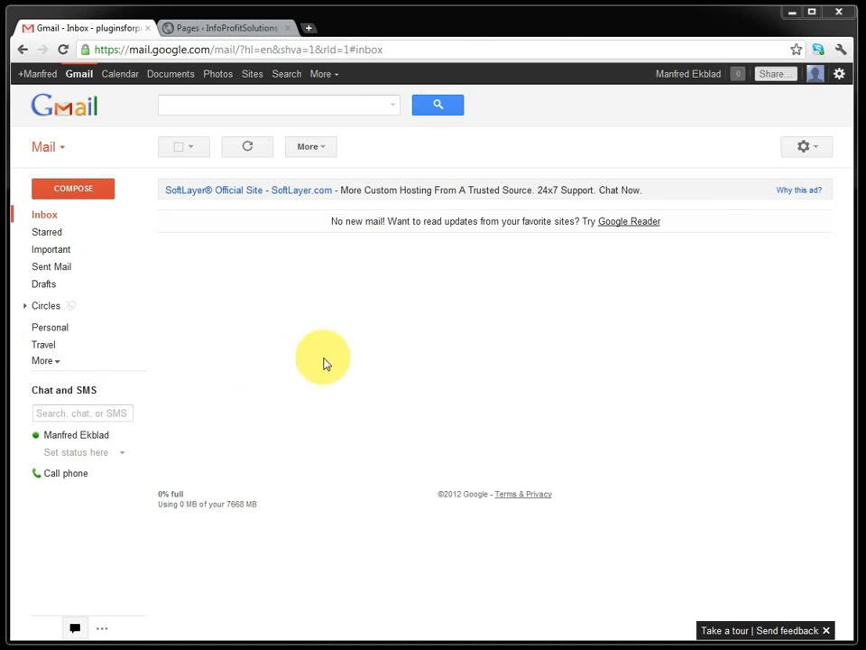
Open Google Docs in a new tab from the Documents link in Gmail's top bar
{"action": "left_click", "coordinate": [178, 82]}
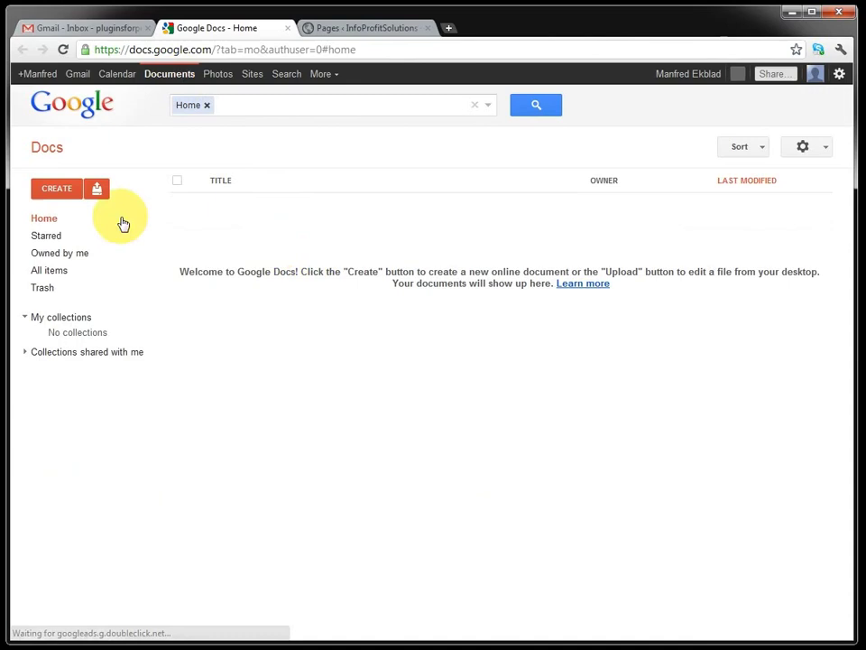
Create a new form titled 'Sport car quiz!' with the description 'Let me know your favorite :)'
{"action": "left_click", "coordinate": [71, 187]}
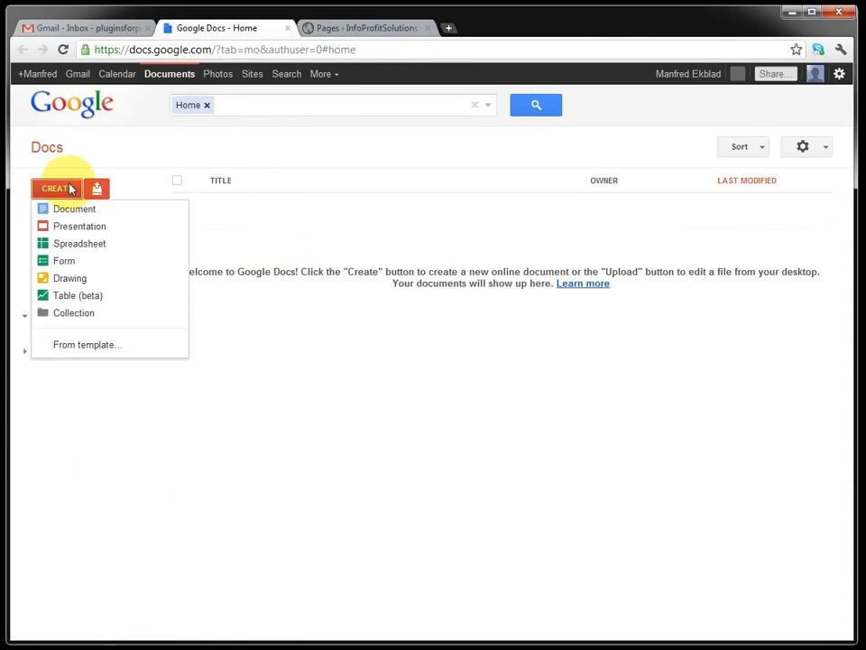
{"action": "left_click", "coordinate": [70, 262]}
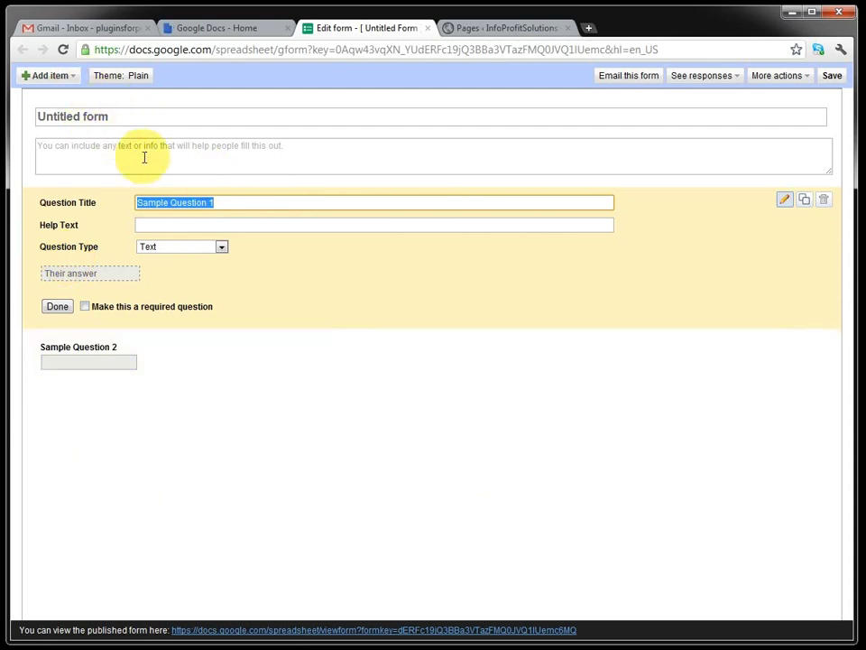
{"action": "left_click", "coordinate": [128, 118]}
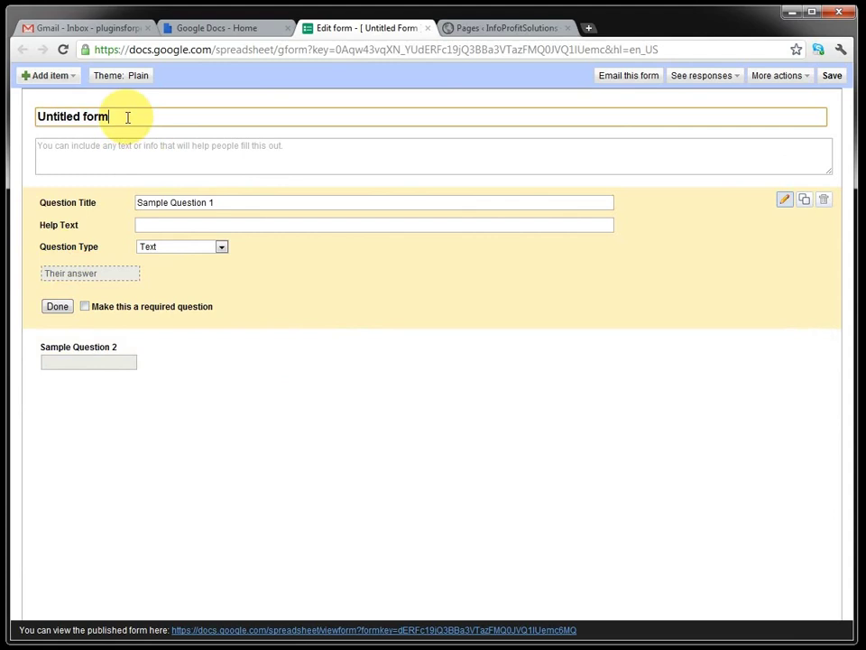
{"action": "left_click_drag", "start_coordinate": [123, 118], "coordinate": [12, 120]}
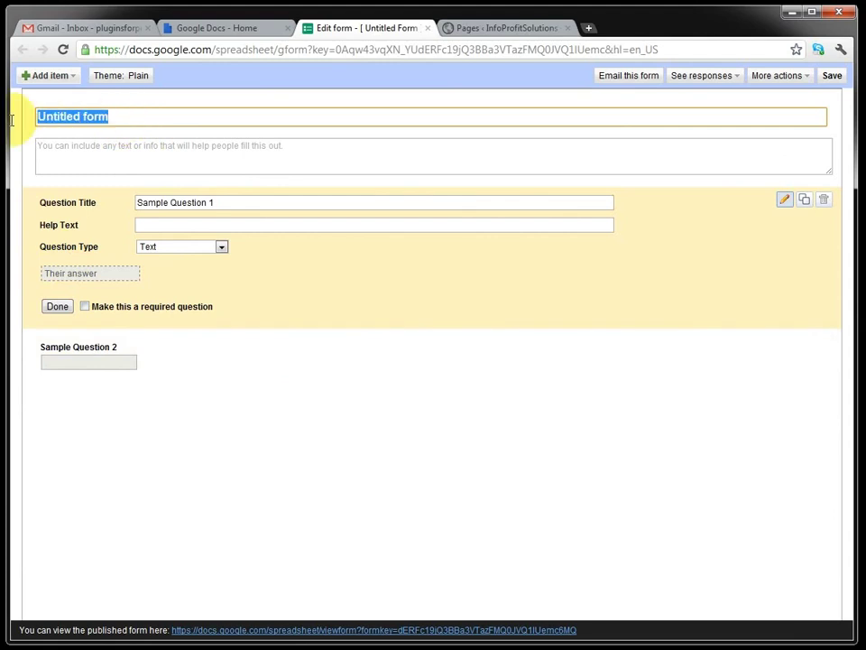
{"action": "type", "text": "Sport car qui"}
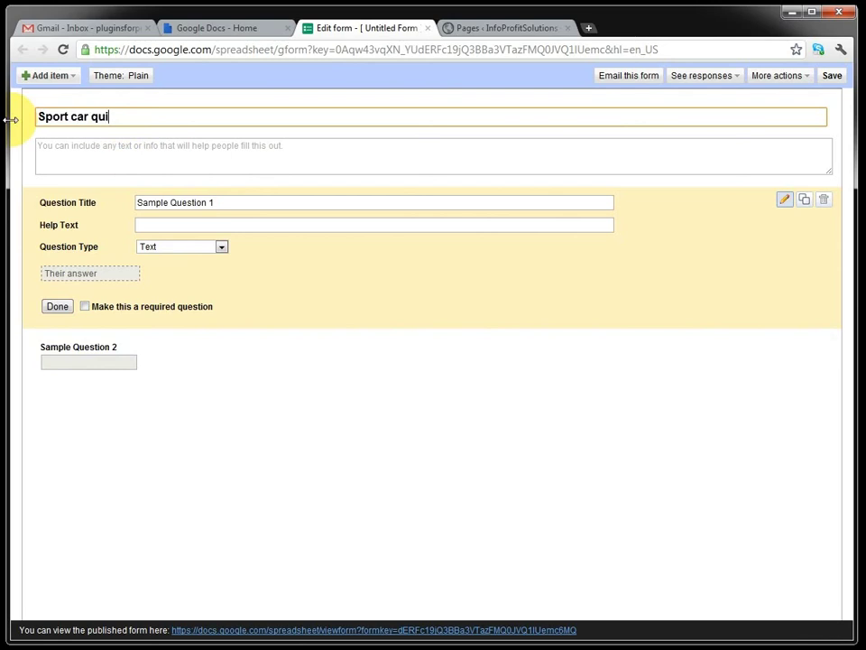
{"action": "type", "text": "z!"}
{"action": "left_click", "coordinate": [102, 147]}
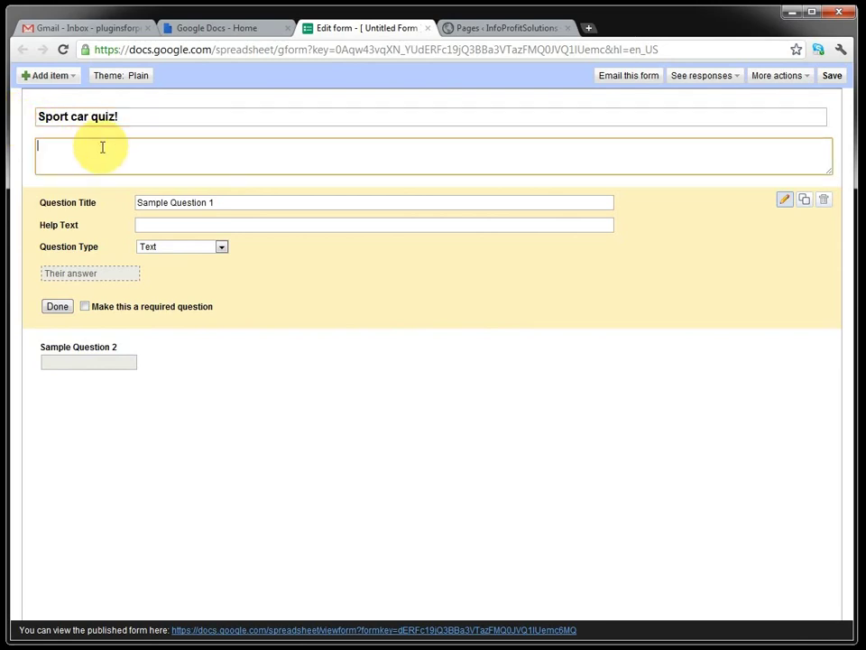
{"action": "type", "text": "Let me "}
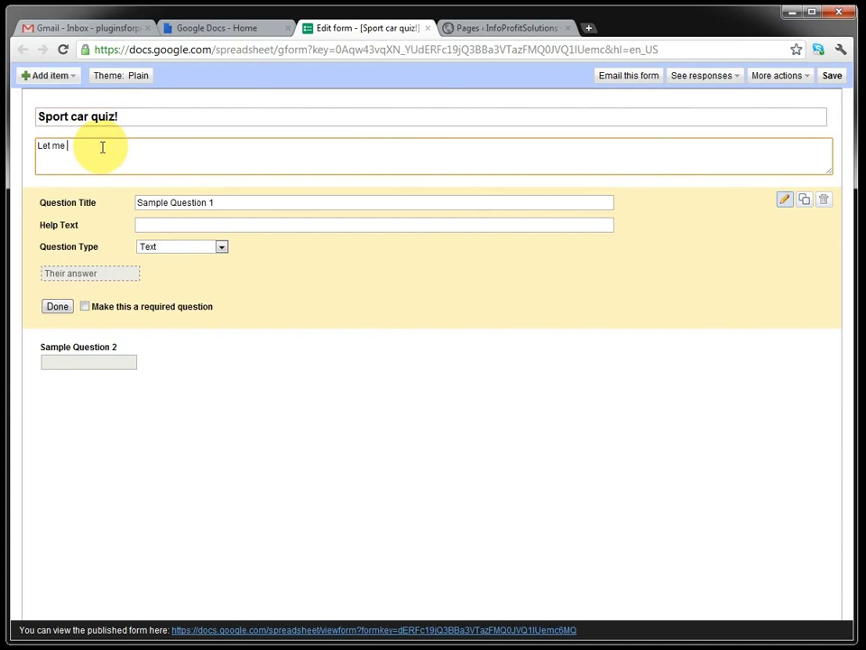
{"action": "type", "text": "know your favorite :)"}
Rename the first sample question to 'Name' and make it required
{"action": "left_click", "coordinate": [255, 203]}
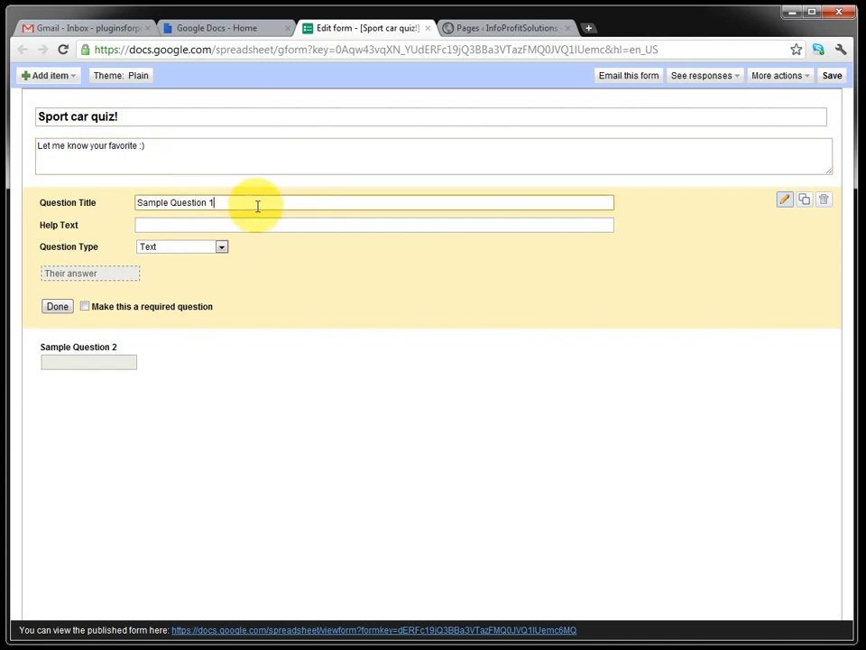
{"action": "left_click_drag", "start_coordinate": [251, 202], "coordinate": [115, 201]}
{"action": "type", "text": "Name"}
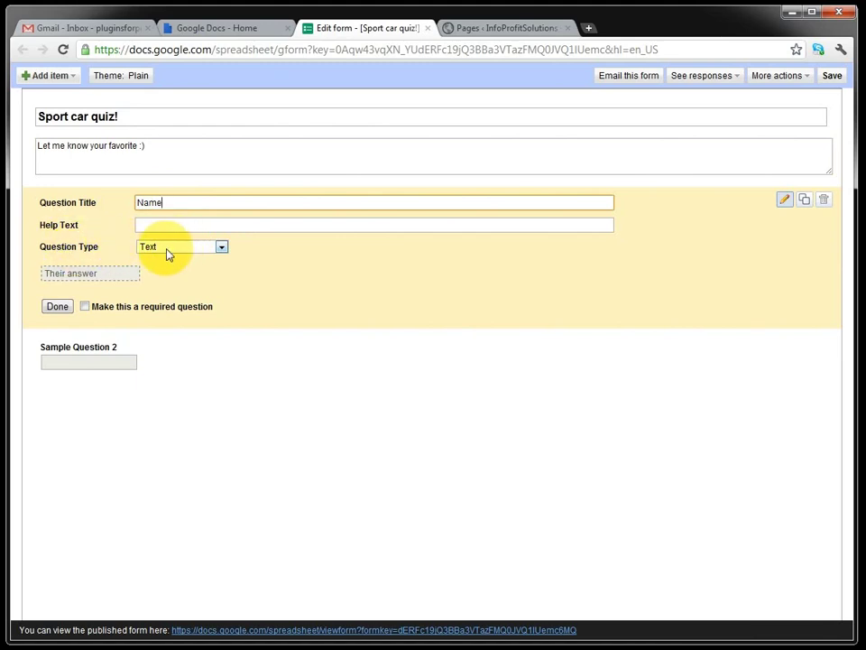
{"action": "left_click", "coordinate": [101, 313]}
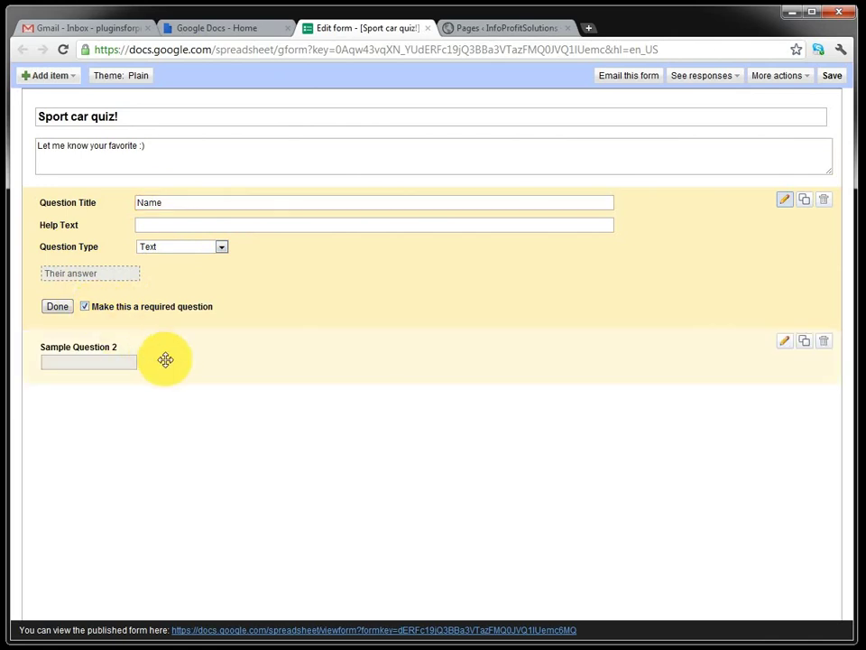
Rename the second sample question to 'Email' and make it required
{"action": "left_click", "coordinate": [785, 343]}
{"action": "left_click_drag", "start_coordinate": [257, 260], "coordinate": [106, 258]}
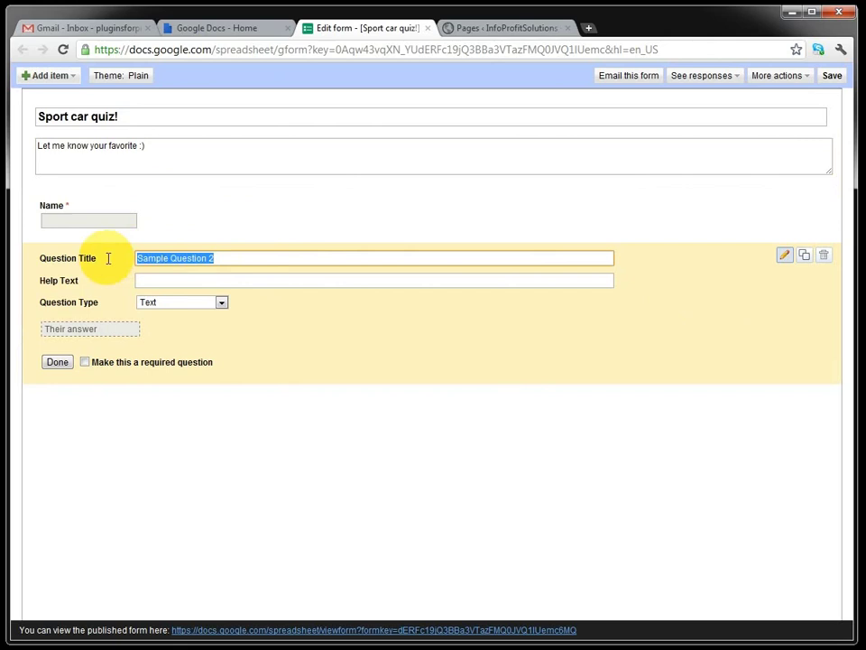
{"action": "type", "text": "Email"}
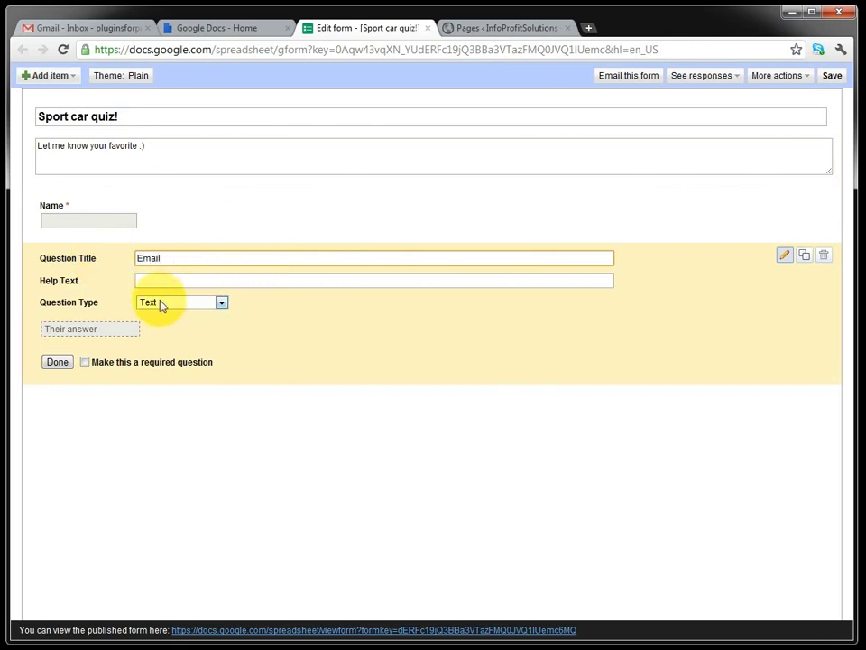
{"action": "left_click", "coordinate": [85, 361]}
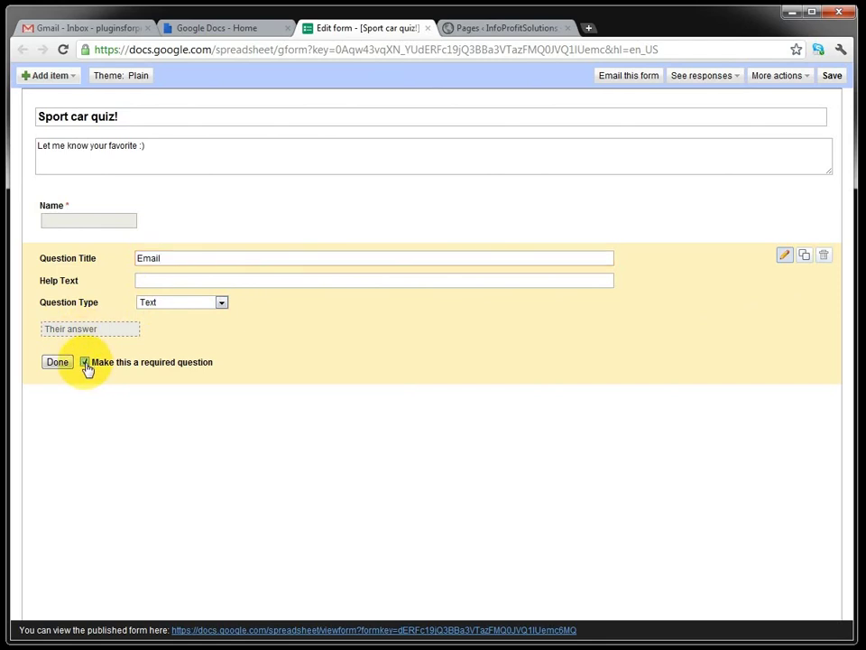
Add a choose-from-a-list question titled 'Favorite sport car'
{"action": "left_click", "coordinate": [72, 76]}
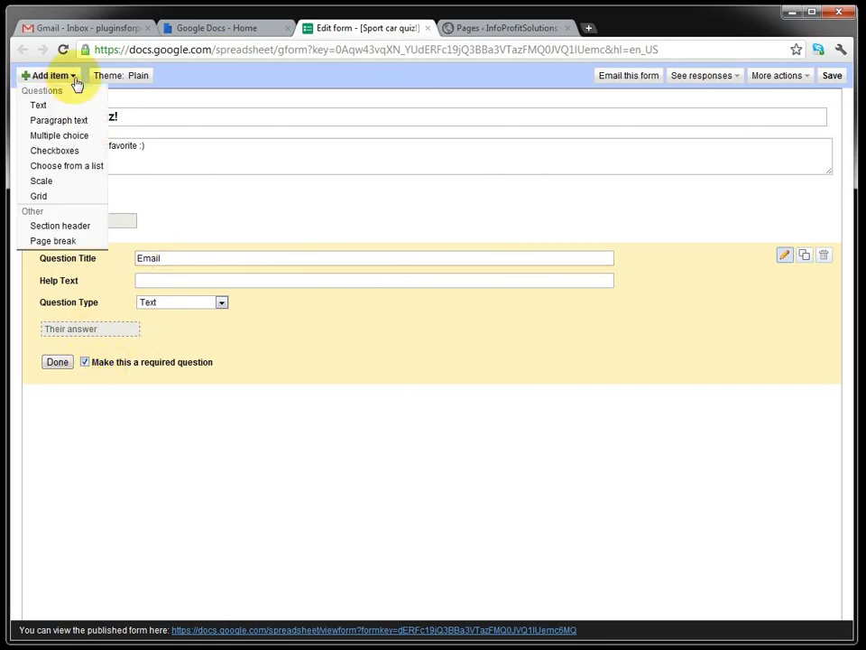
{"action": "left_click", "coordinate": [40, 105]}
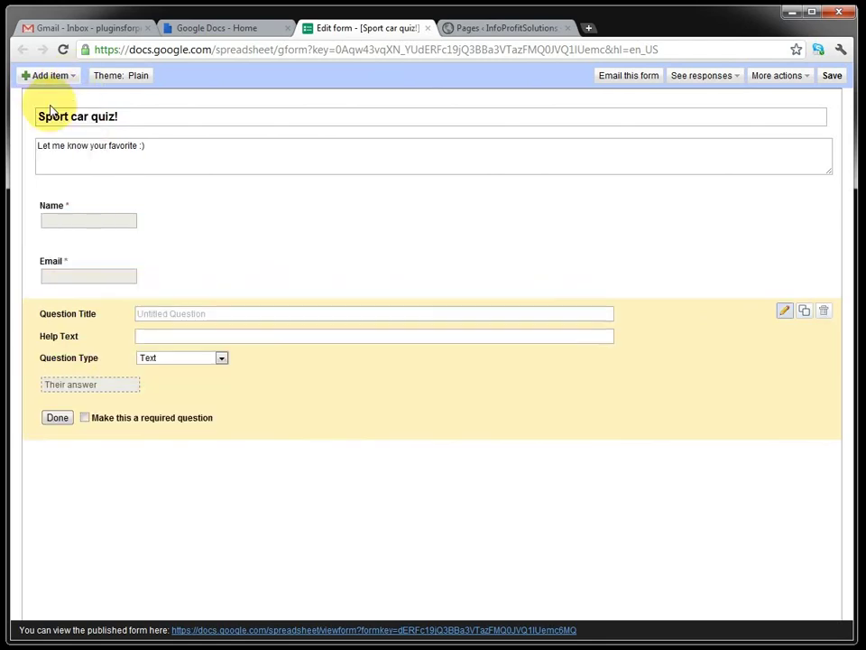
{"action": "left_click", "coordinate": [221, 360]}
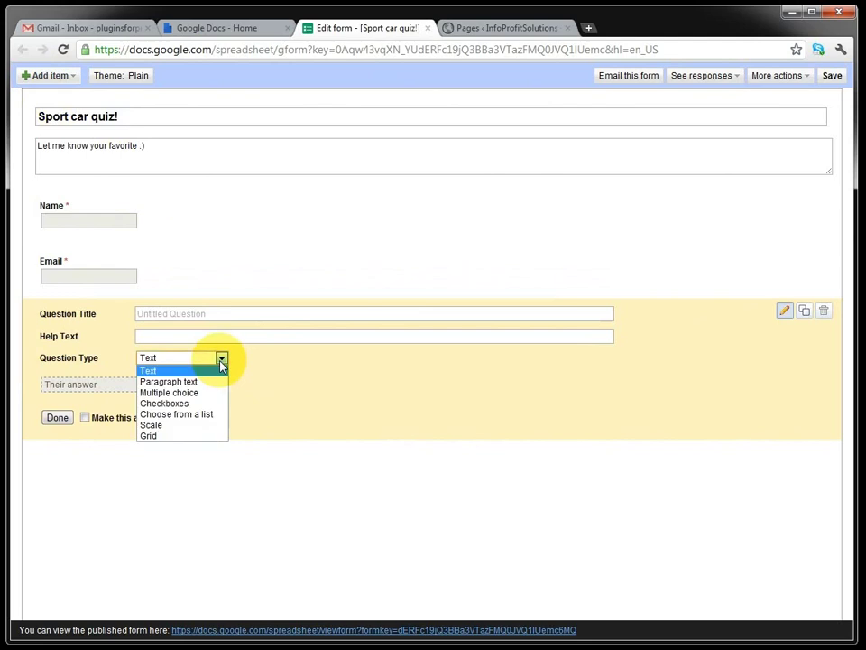
{"action": "left_click", "coordinate": [208, 417]}
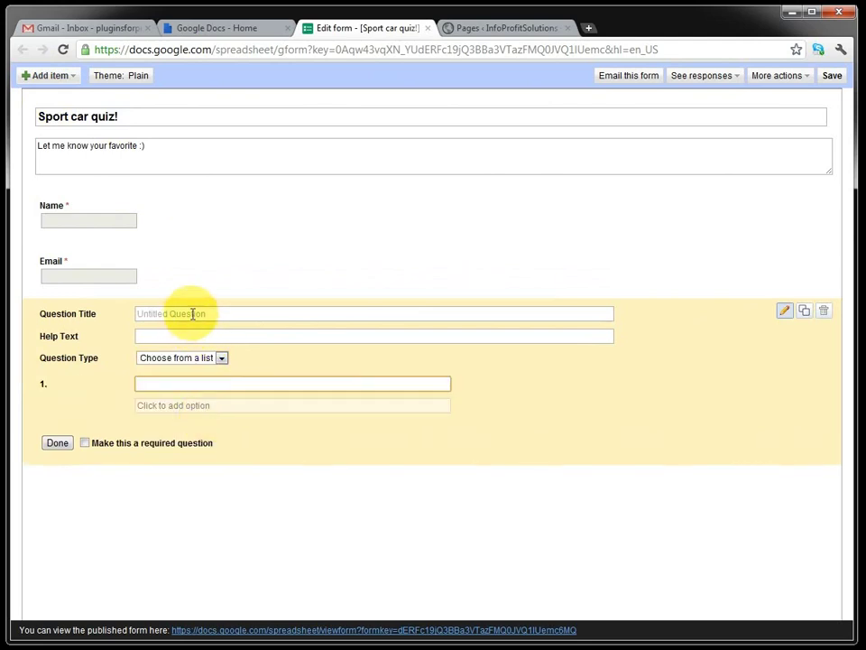
{"action": "left_click", "coordinate": [192, 313]}
{"action": "type", "text": "Fav"}
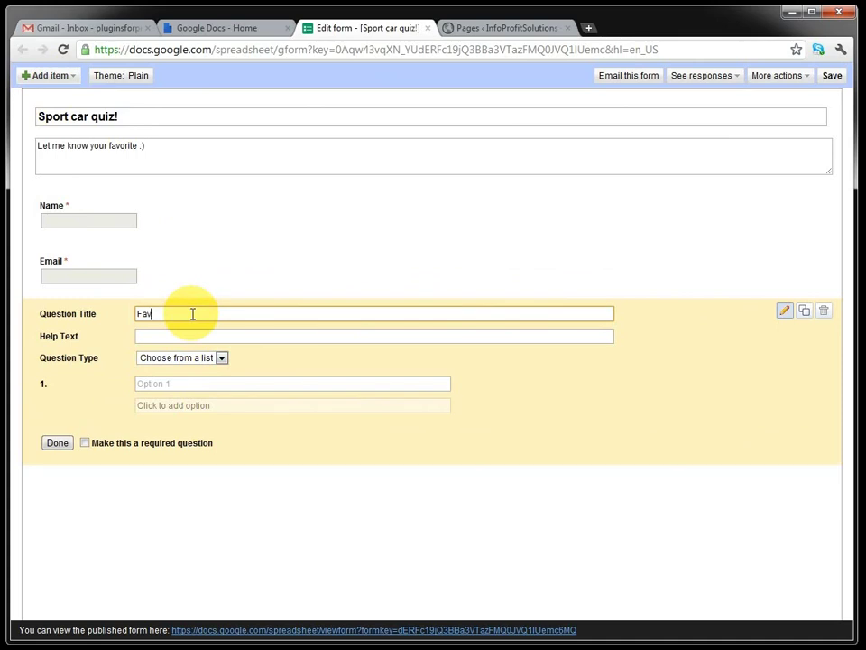
{"action": "type", "text": "orit sp"}
{"action": "key", "text": "BackSpace"}
{"action": "key", "text": "BackSpace"}
{"action": "type", "text": "e spor"}
Give it the options Porsche, Corvette, Mustang and Maserati, and make it required
{"action": "left_click", "coordinate": [194, 382]}
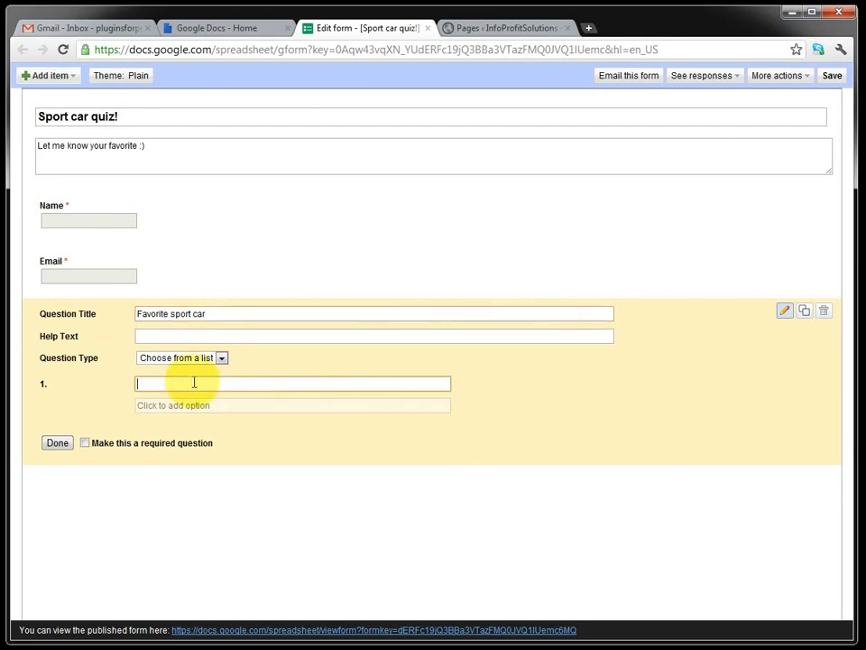
{"action": "type", "text": "Porsche"}
{"action": "left_click", "coordinate": [189, 406]}
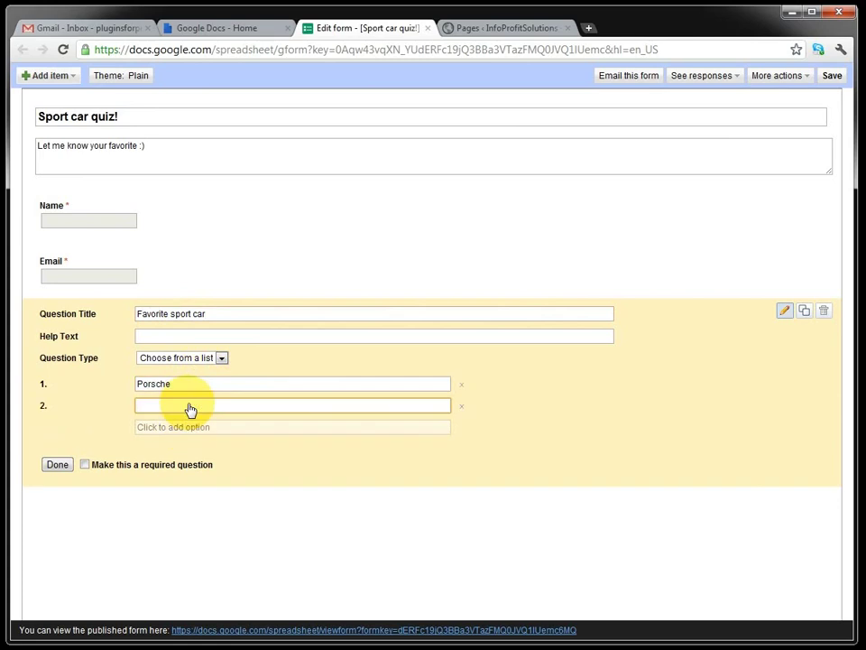
{"action": "type", "text": "Con"}
{"action": "left_click", "coordinate": [196, 428]}
{"action": "type", "text": "Must"}
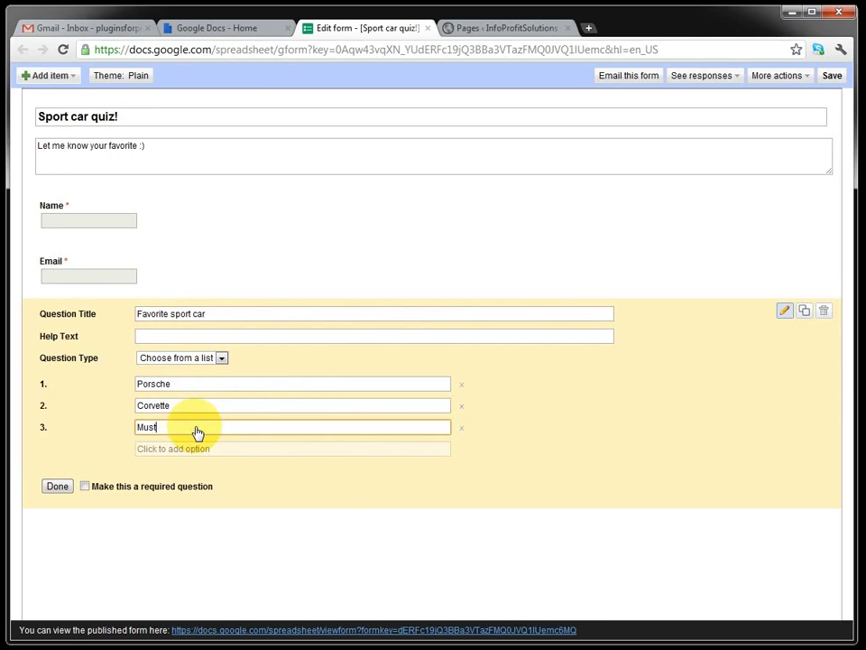
{"action": "type", "text": "ang"}
{"action": "left_click", "coordinate": [195, 450]}
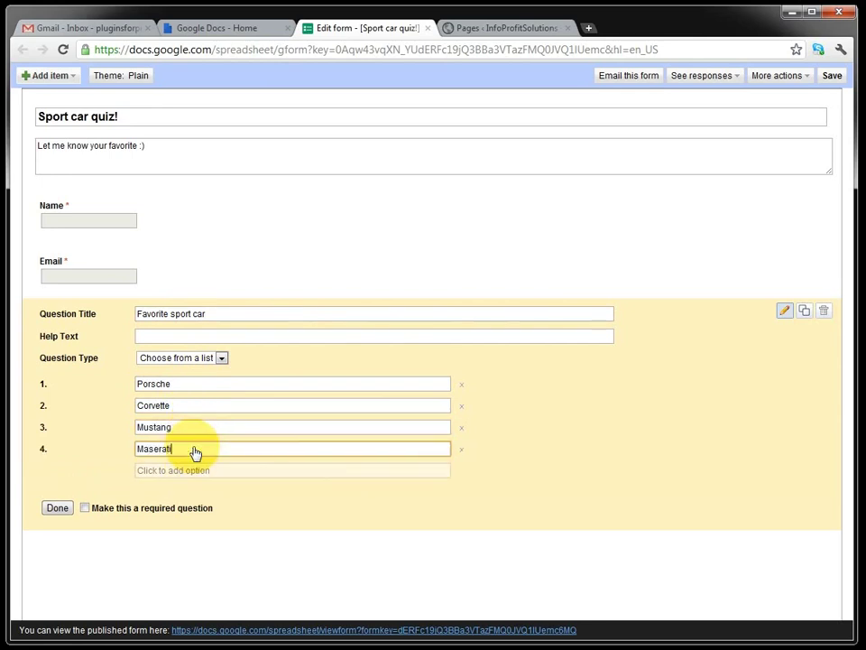
{"action": "left_click", "coordinate": [85, 510]}
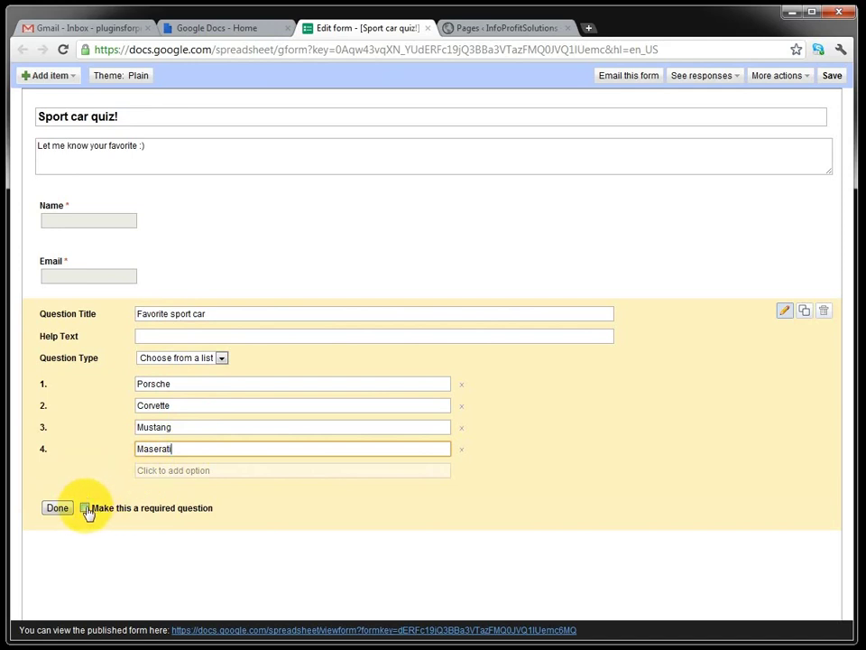
{"action": "left_click", "coordinate": [57, 508]}
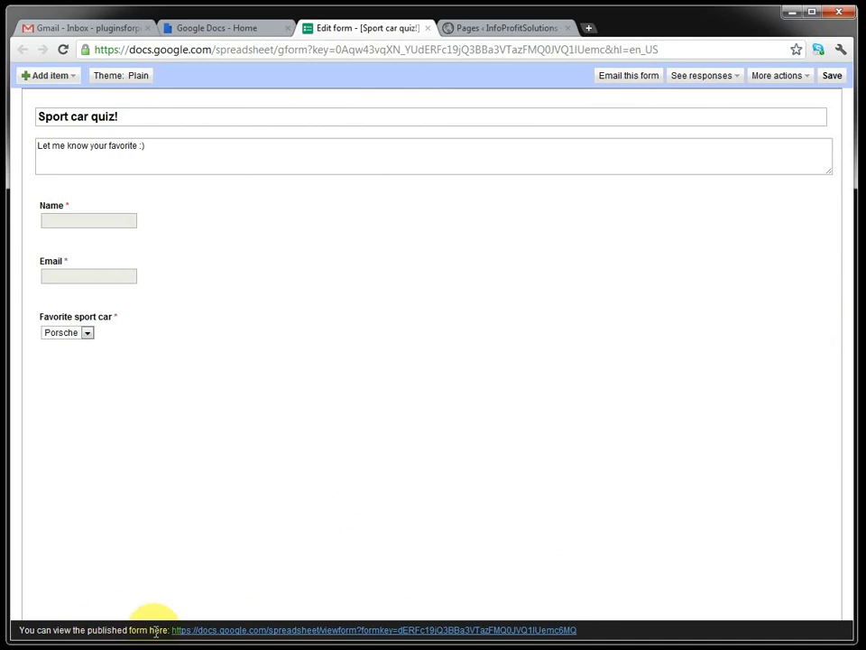
Open the published Sport car quiz! form from the link at the bottom of the editor
{"action": "left_click", "coordinate": [209, 631]}
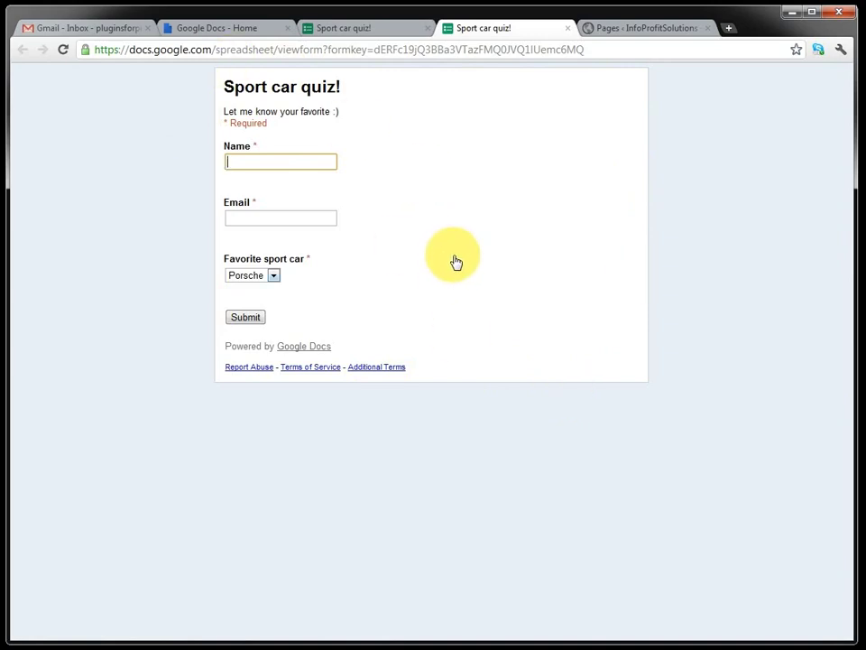
In WordPress, start a new page titled 'Thank you!'
{"action": "left_click", "coordinate": [638, 35]}
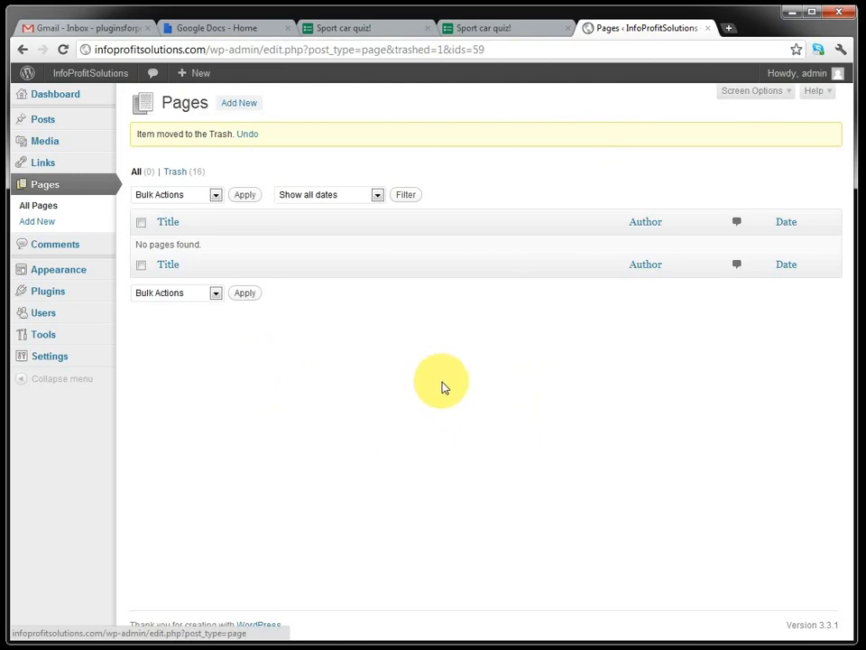
{"action": "left_click", "coordinate": [37, 222]}
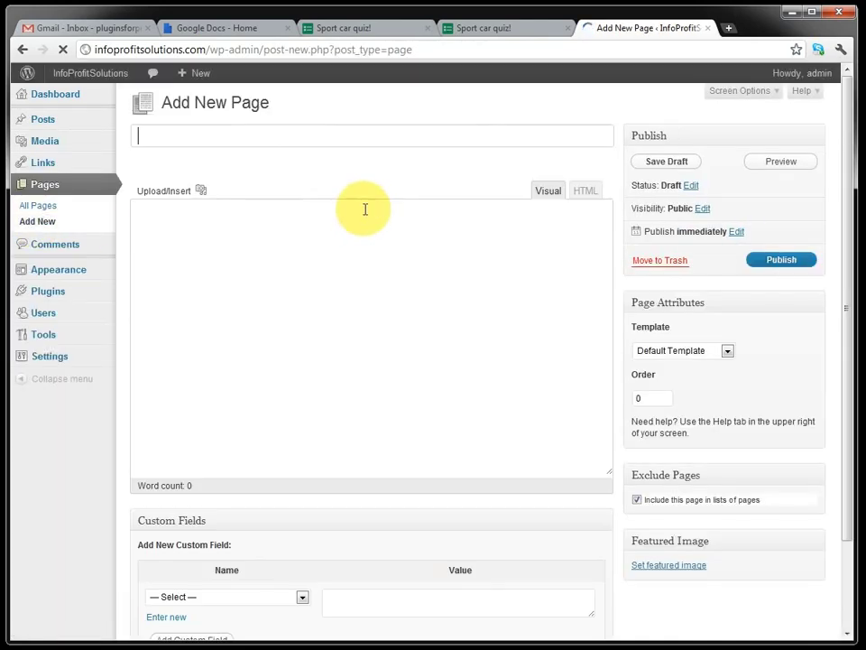
{"action": "left_click", "coordinate": [210, 138]}
{"action": "type", "text": "Tha"}
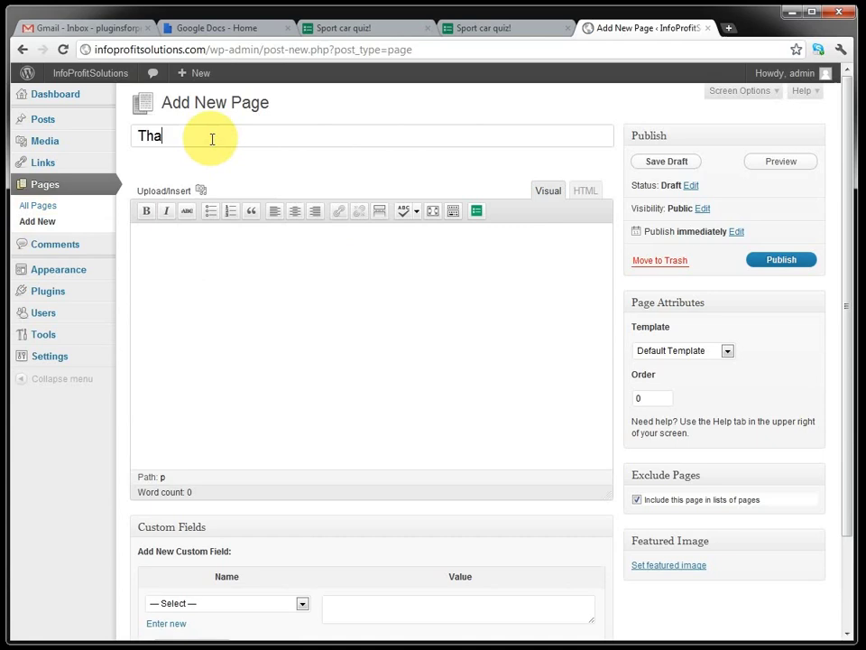
{"action": "type", "text": "nk you!"}
Write the body 'Thank you for letting me know about your favorite sport car!'
{"action": "left_click", "coordinate": [260, 284]}
{"action": "type", "text": "Th"}
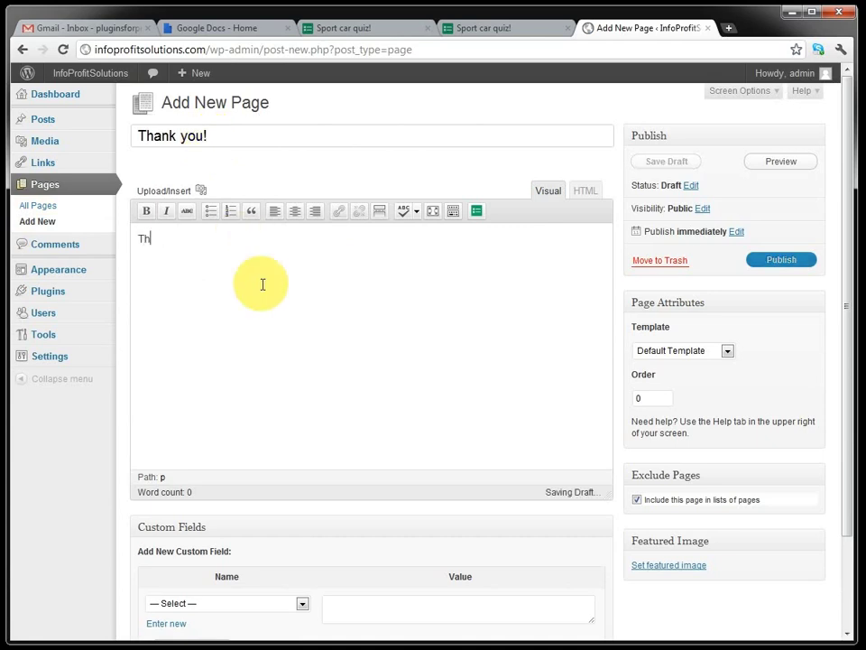
{"action": "type", "text": "ank you for le"}
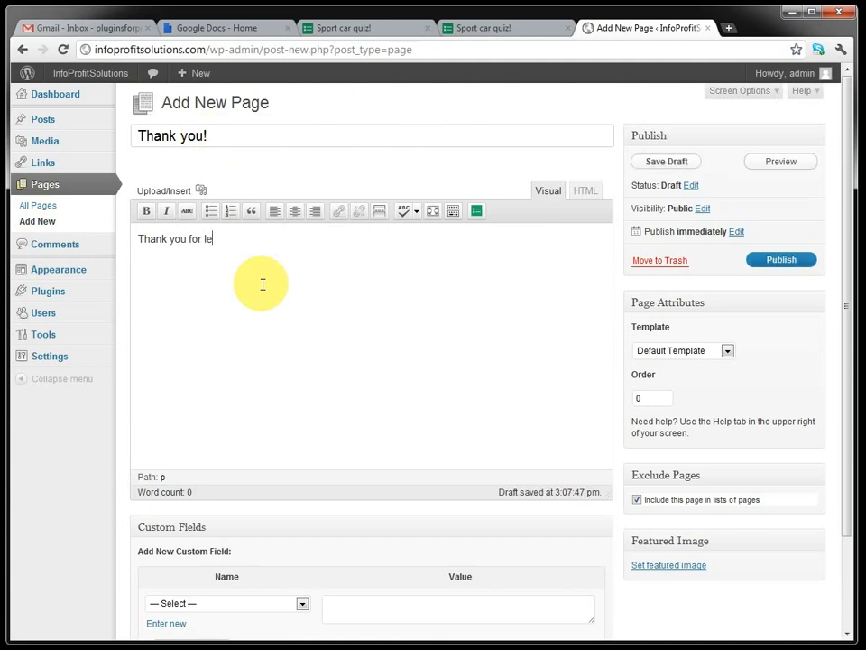
{"action": "type", "text": "tting me know y"}
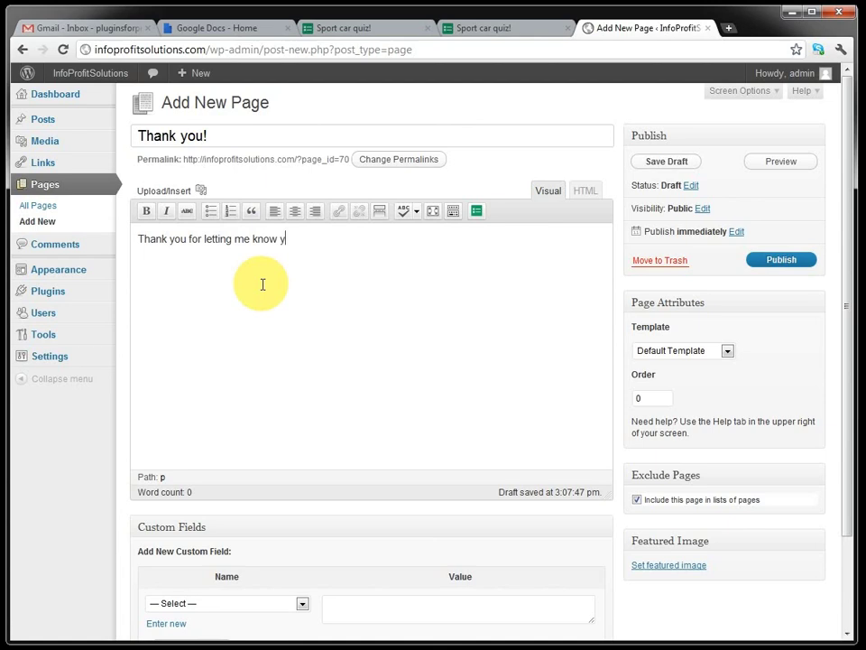
{"action": "key", "text": "BackSpace"}
{"action": "type", "text": "bout you"}
{"action": "type", "text": "a"}
{"action": "key", "text": "End"}
{"action": "type", "text": "r favorite"}
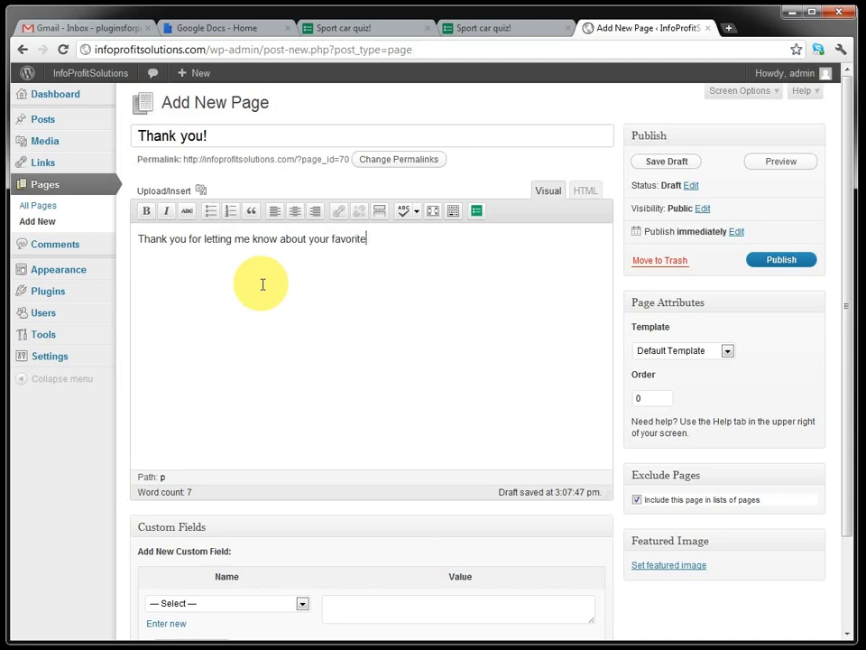
{"action": "type", "text": " sport car!"}
Exclude the Thank you! page from the site's page lists and publish it
{"action": "left_click", "coordinate": [637, 500]}
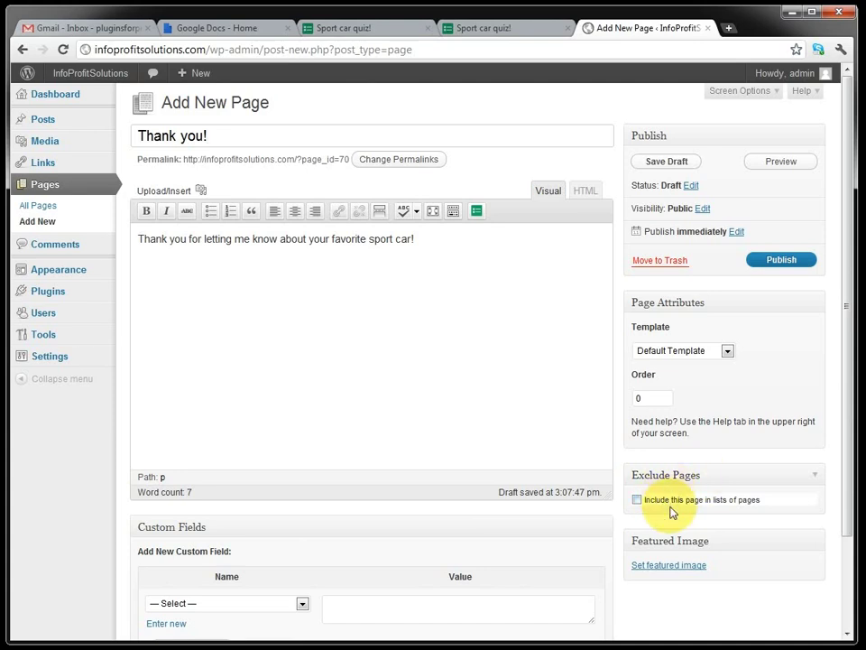
{"action": "left_click", "coordinate": [637, 501]}
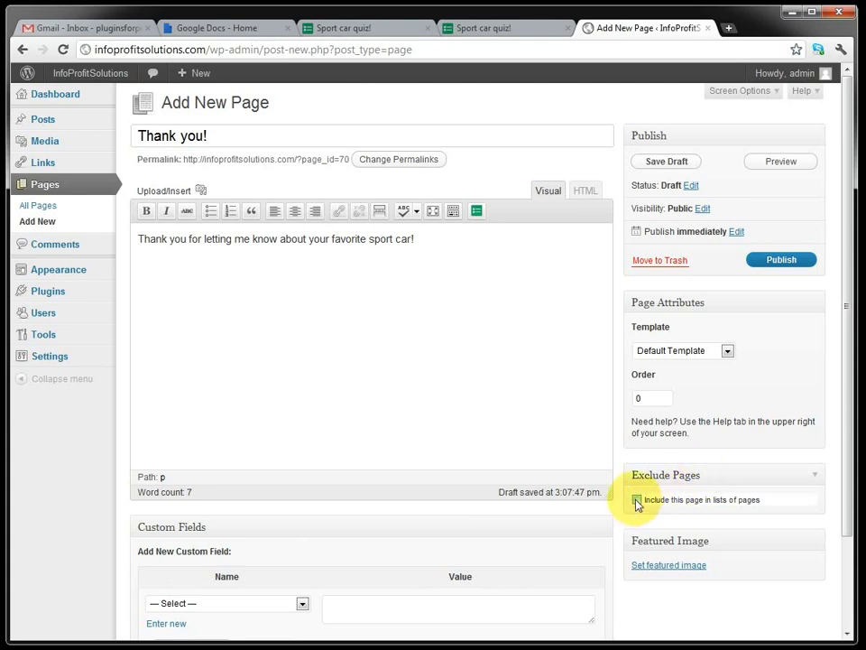
{"action": "left_click", "coordinate": [637, 501]}
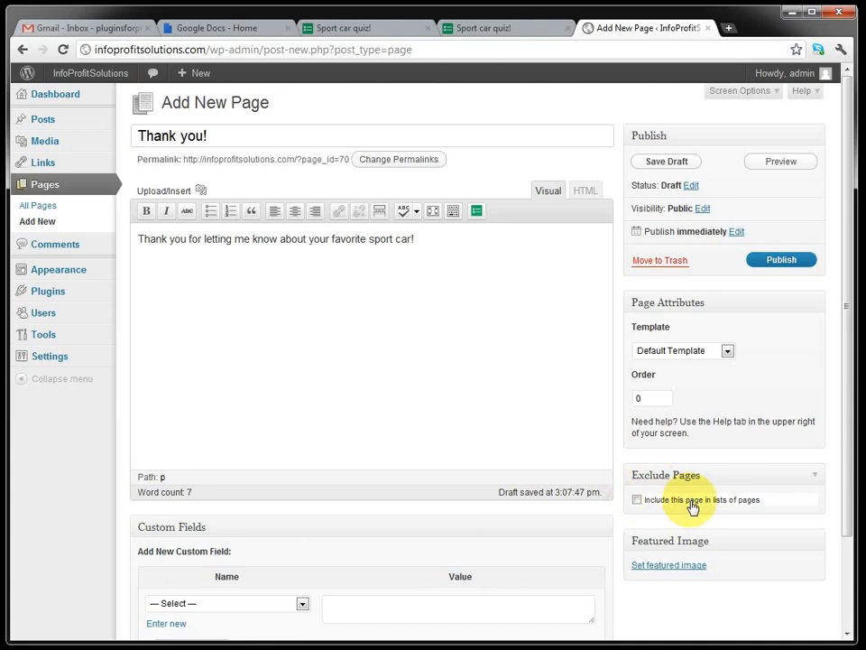
{"action": "left_click", "coordinate": [783, 260]}
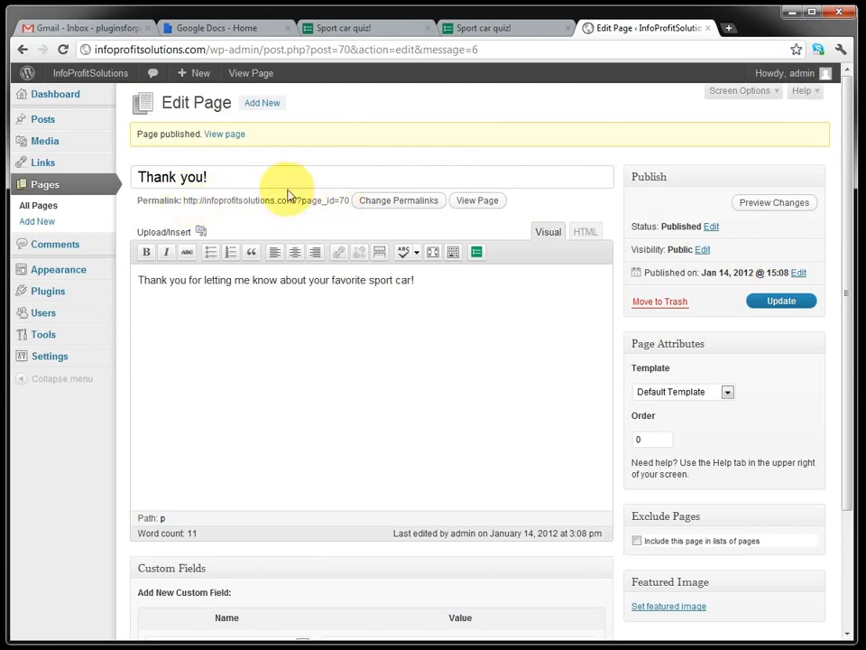
Start another new WordPress page titled 'What's your favorite sport car?'
{"action": "left_click", "coordinate": [38, 223]}
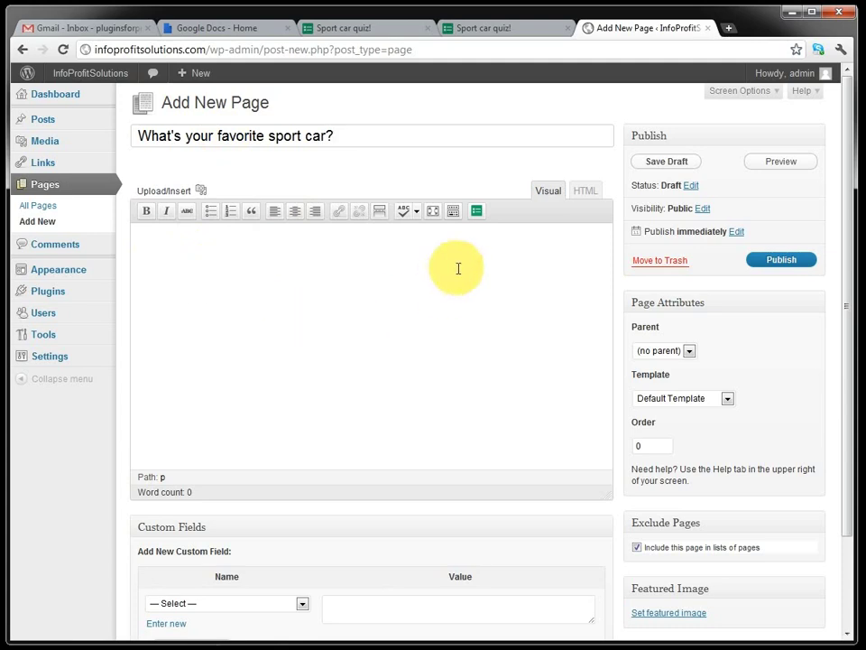
Insert a gformcontrol shortcode and paste the quiz form's URL, unlinked, into formurl
{"action": "left_click", "coordinate": [478, 213]}
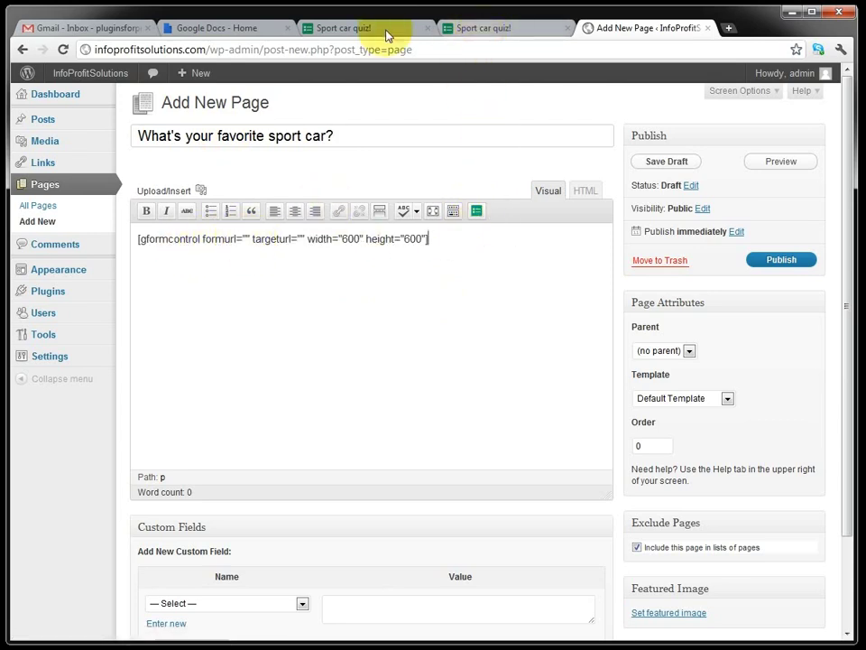
{"action": "left_click", "coordinate": [361, 33]}
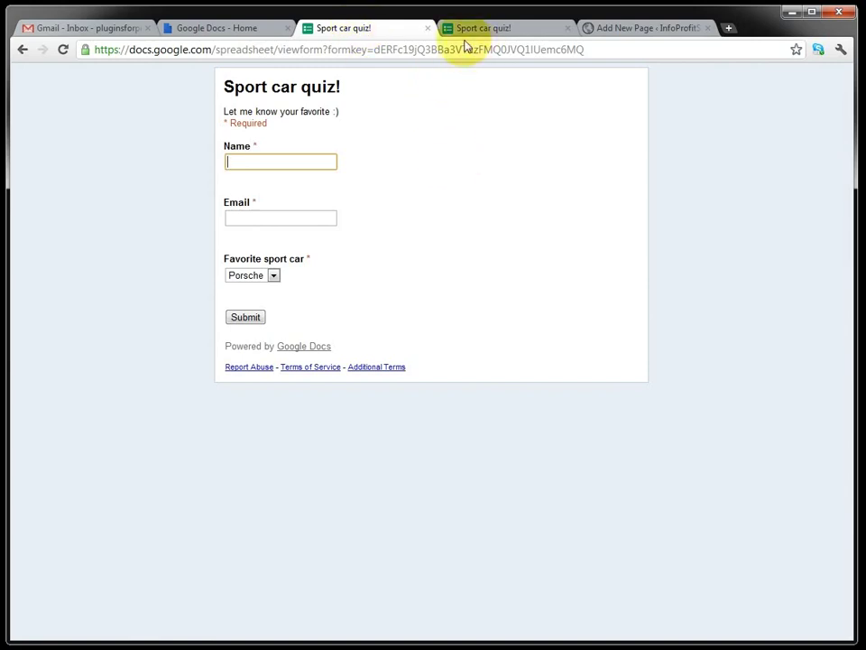
{"action": "left_click_drag", "start_coordinate": [591, 51], "coordinate": [68, 56]}
{"action": "key", "text": "ctrl+c"}
{"action": "left_click", "coordinate": [619, 29]}
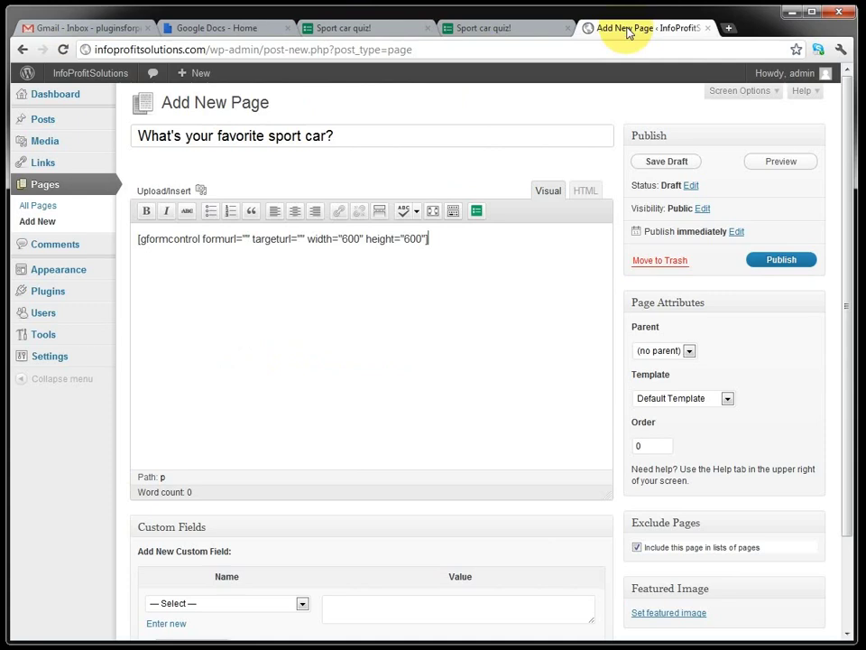
{"action": "left_click", "coordinate": [245, 238]}
{"action": "key", "text": "ctrl+v"}
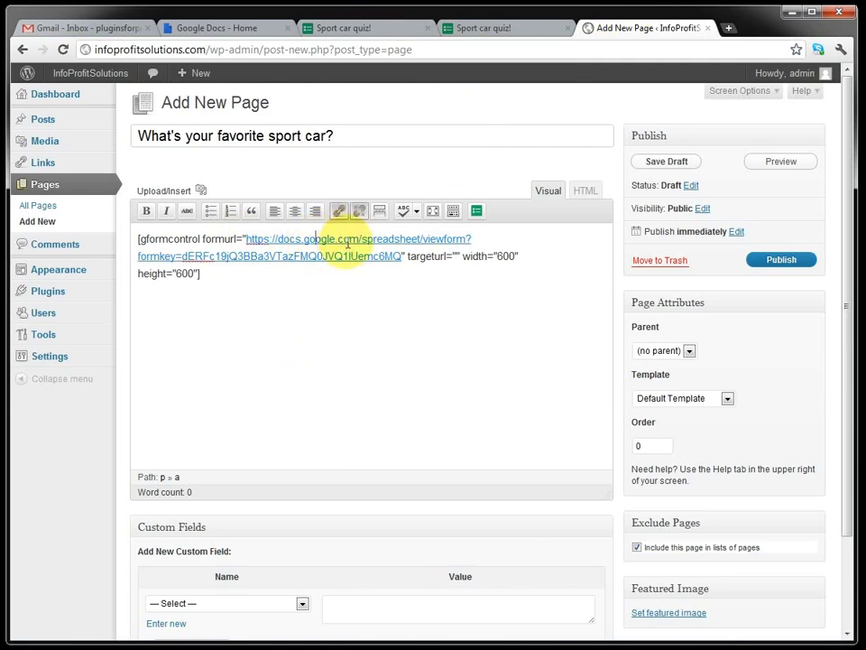
{"action": "left_click", "coordinate": [359, 210]}
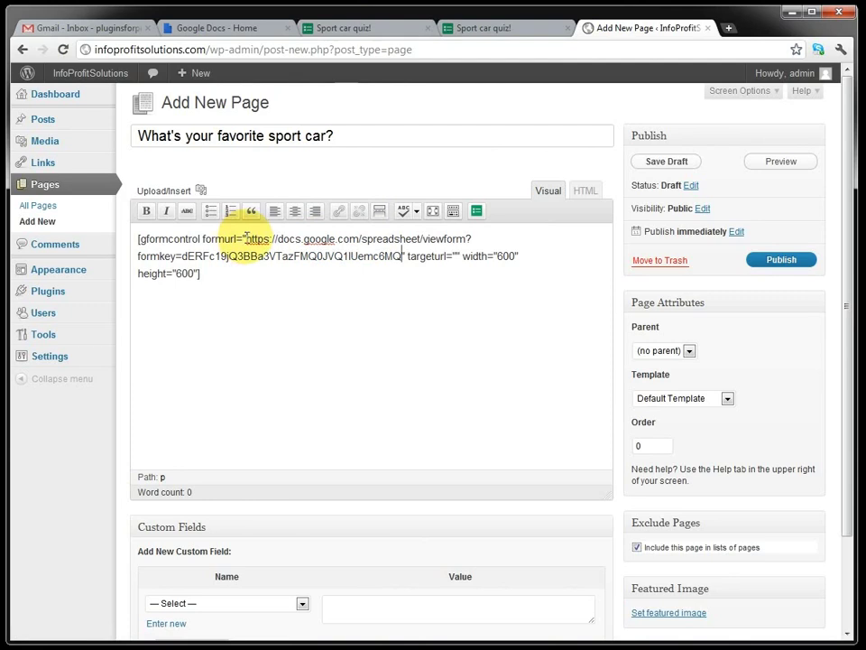
Open the WordPress pages list in a new tab to fetch the Thank you page address
{"action": "left_click", "coordinate": [456, 256]}
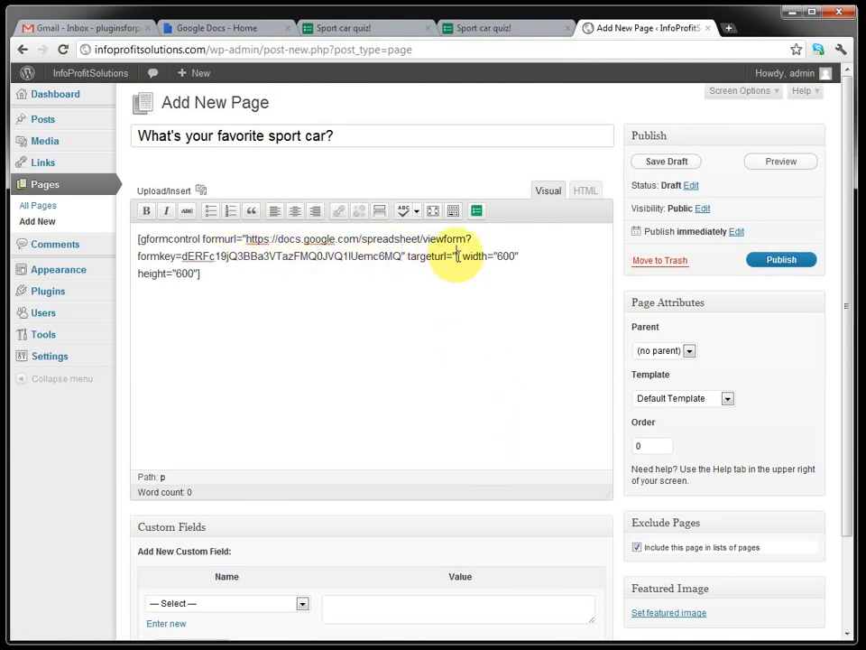
{"action": "right_click", "coordinate": [65, 208]}
{"action": "left_click", "coordinate": [105, 217]}
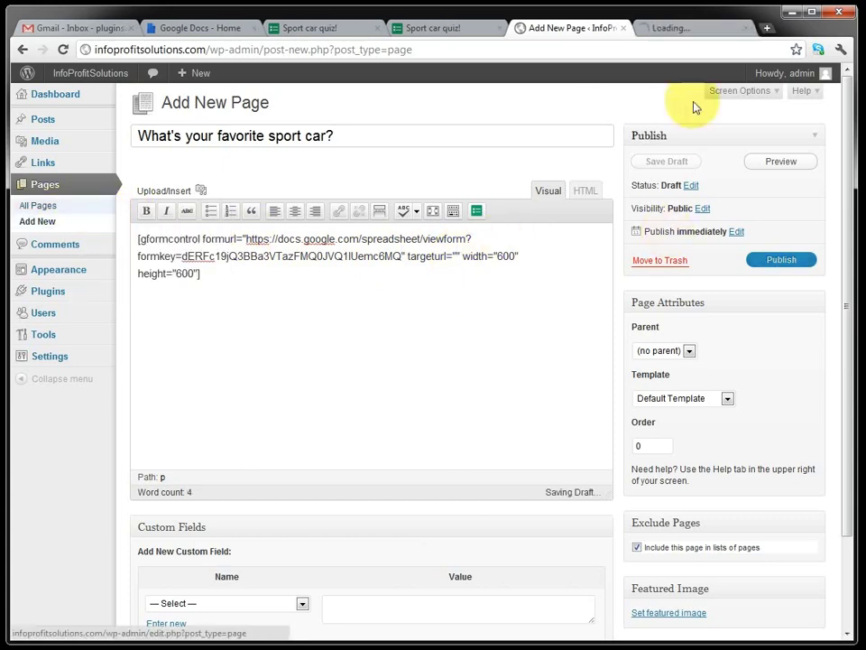
Copy the web address of the published Thank you! page (page_id=70)
{"action": "left_click", "coordinate": [678, 32]}
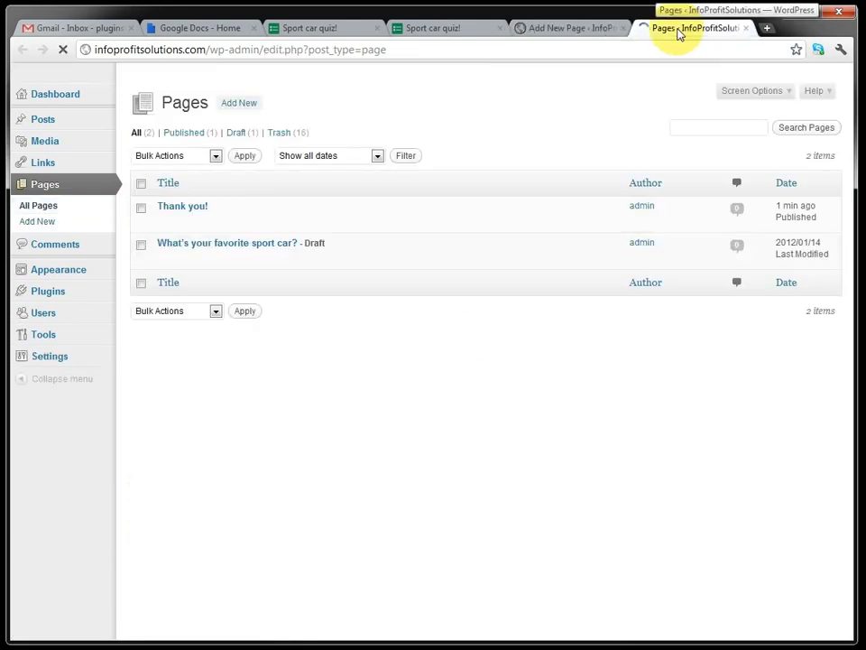
{"action": "mouse_move", "coordinate": [168, 216]}
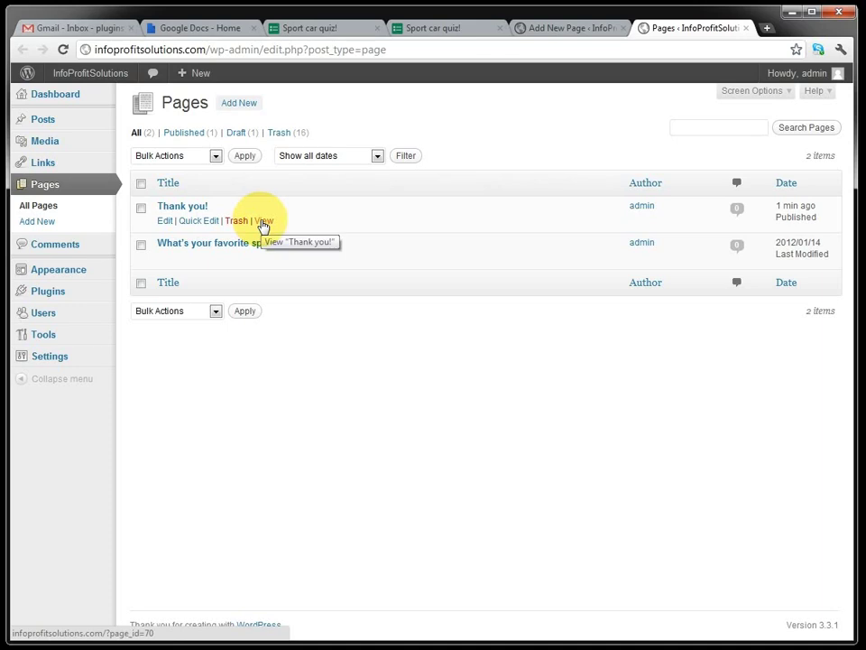
{"action": "left_click", "coordinate": [264, 222]}
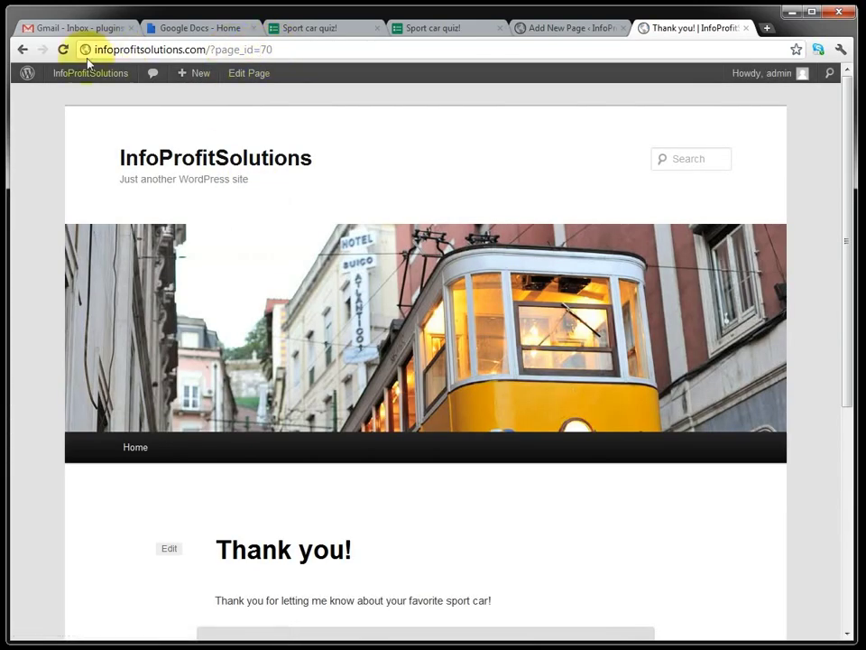
{"action": "left_click", "coordinate": [280, 50]}
{"action": "key", "text": "ctrl+c"}
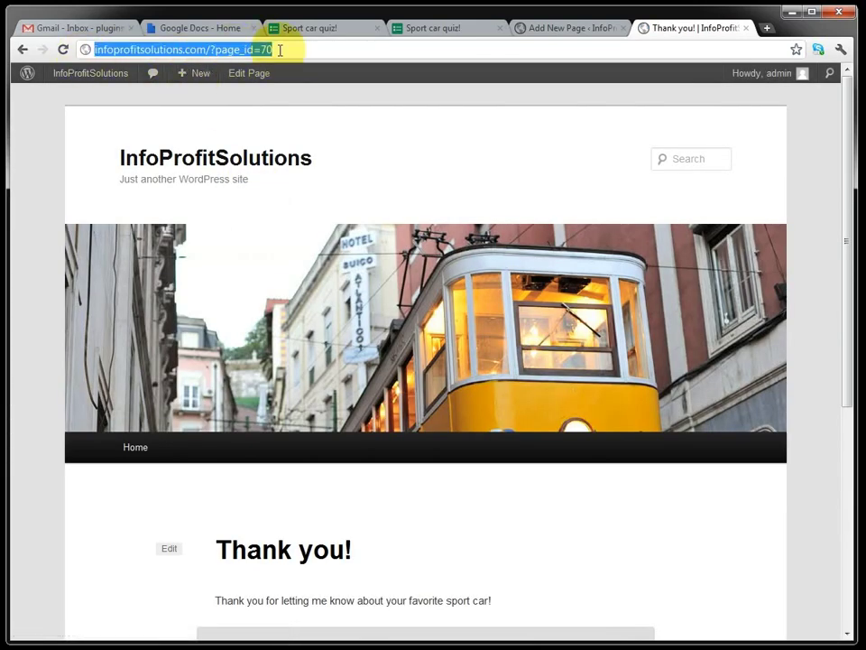
Paste the Thank you page address, unlinked, into targeturl and change the width to 500
{"action": "left_click", "coordinate": [559, 28]}
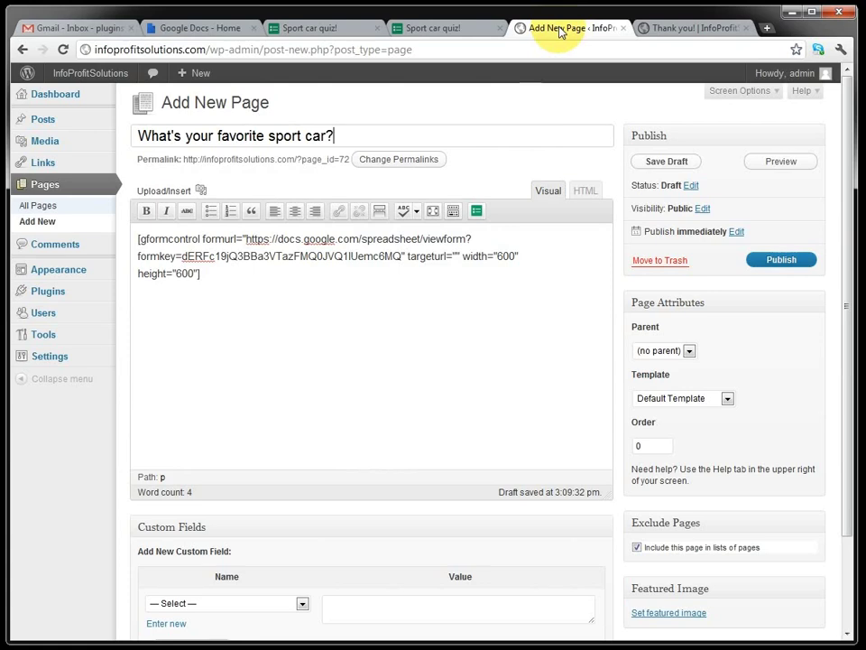
{"action": "left_click", "coordinate": [454, 257]}
{"action": "key", "text": "ctrl+v"}
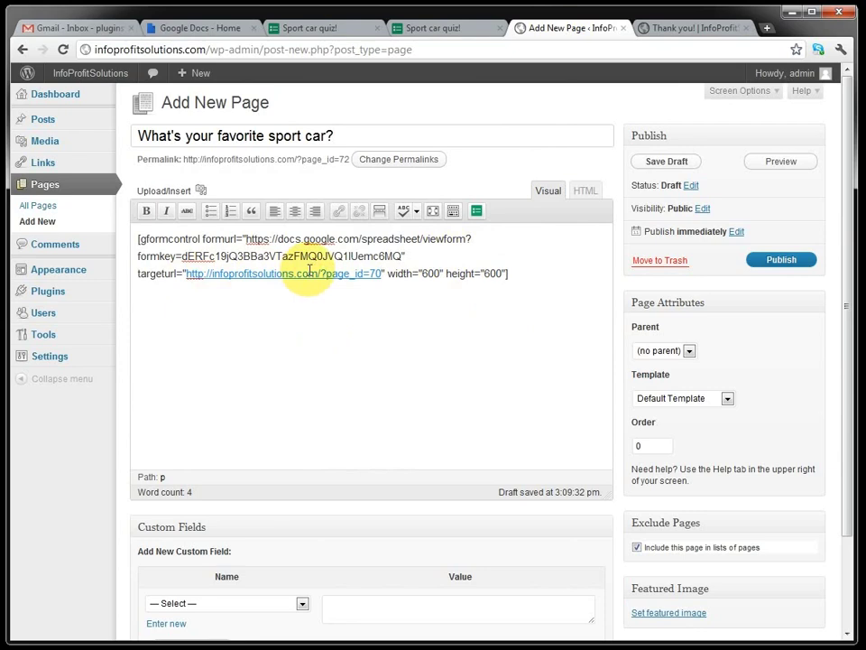
{"action": "left_click", "coordinate": [353, 274]}
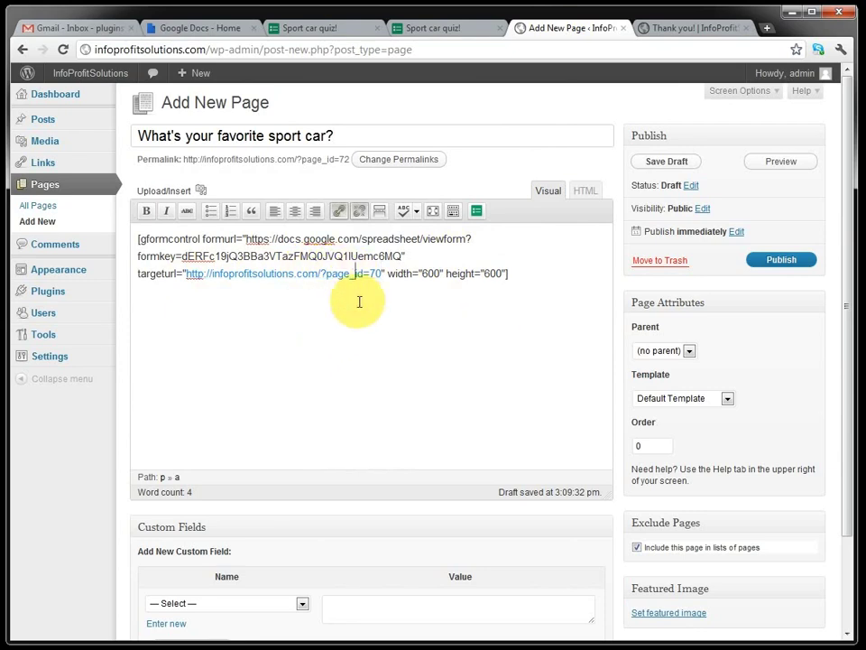
{"action": "left_click", "coordinate": [359, 210]}
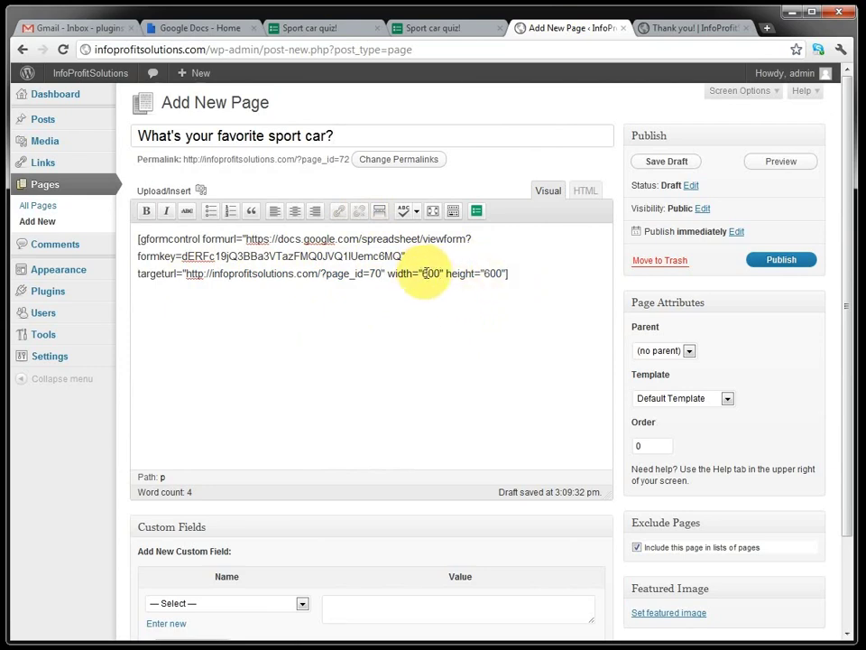
{"action": "key", "text": "BackSpace"}
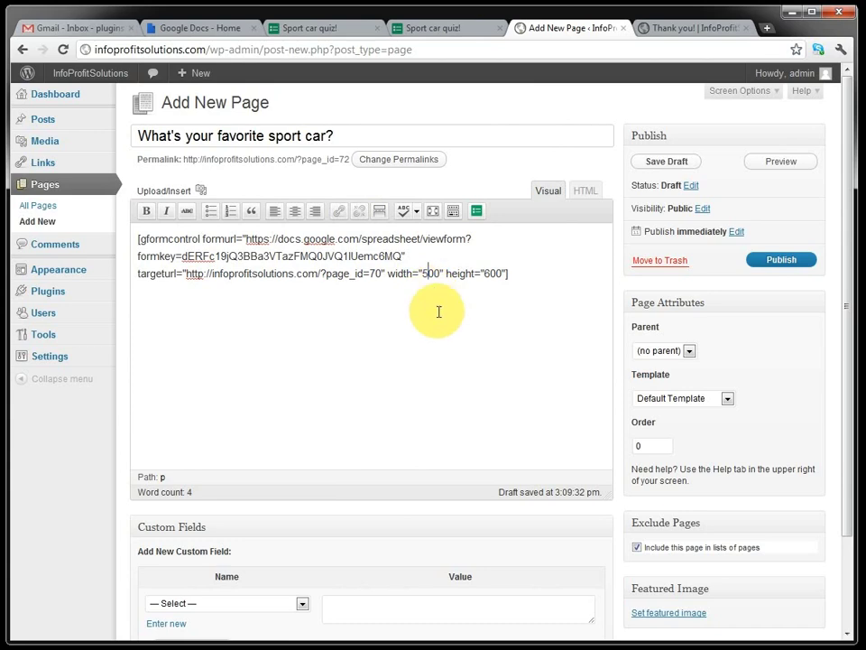
{"action": "type", "text": "5"}
Publish the quiz page and scroll to the embedded Sport car quiz! form on the live page
{"action": "left_click", "coordinate": [771, 261]}
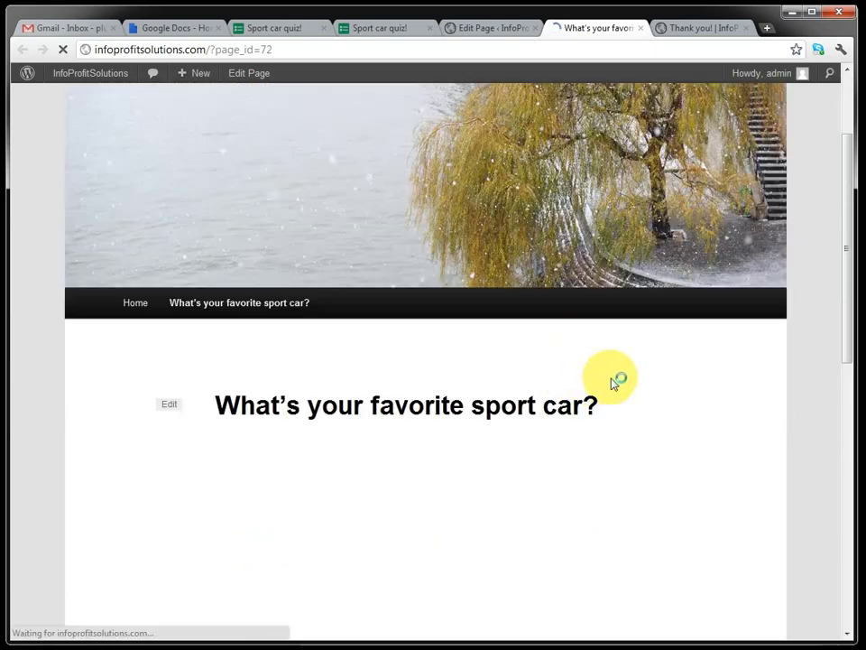
{"action": "scroll", "coordinate": [793, 387], "scroll_direction": "down", "scroll_amount": 3}
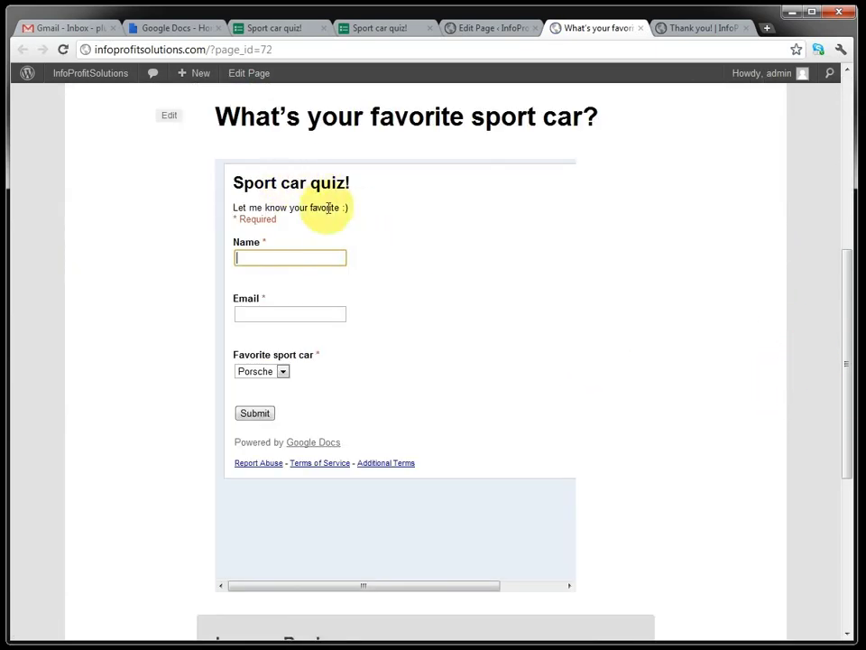
{"action": "scroll", "coordinate": [663, 240], "scroll_direction": "down", "scroll_amount": 1}
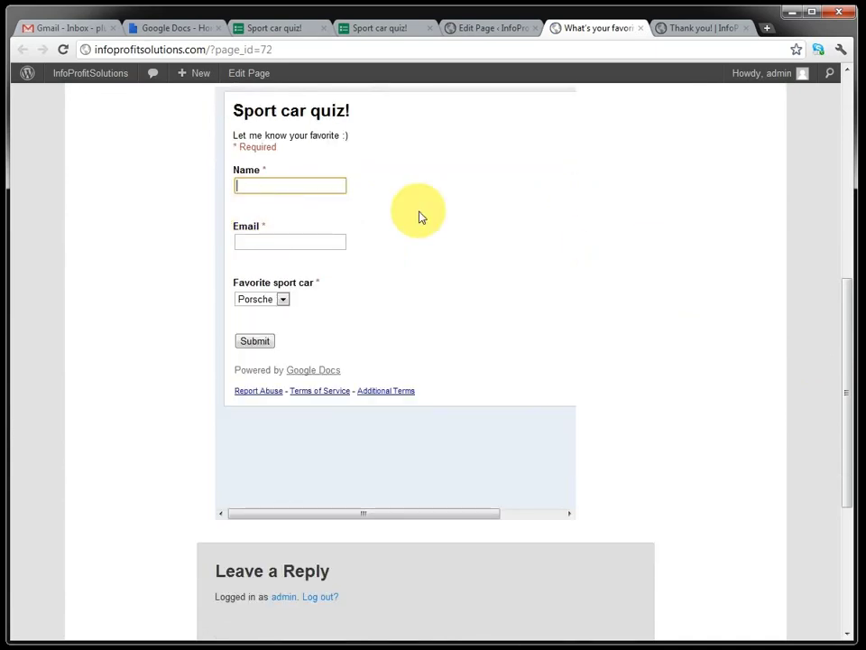
{"action": "scroll", "coordinate": [420, 217], "scroll_direction": "up", "scroll_amount": 1}
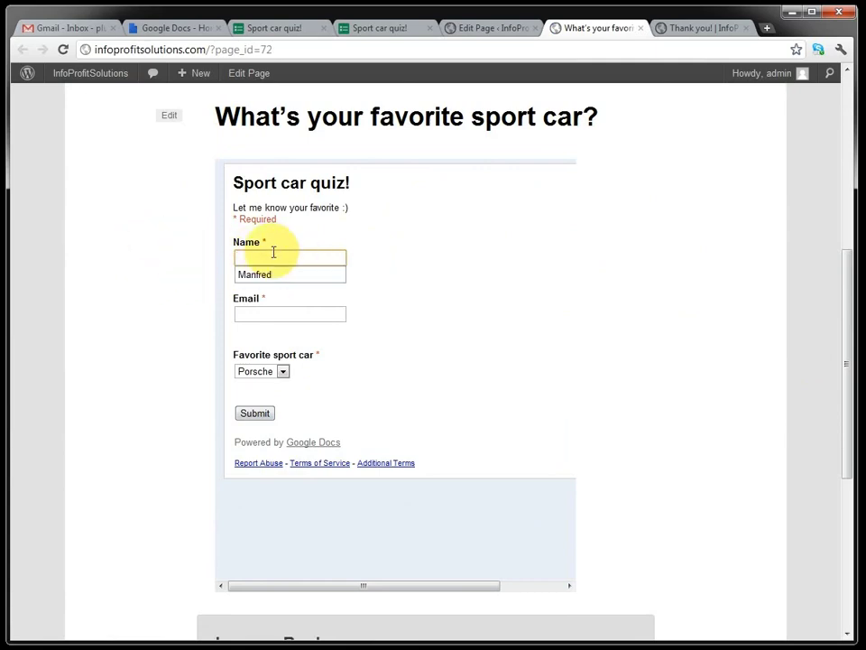
Submit the empty quiz to test required fields, then fill Name and Email from suggestions
{"action": "left_click", "coordinate": [132, 255]}
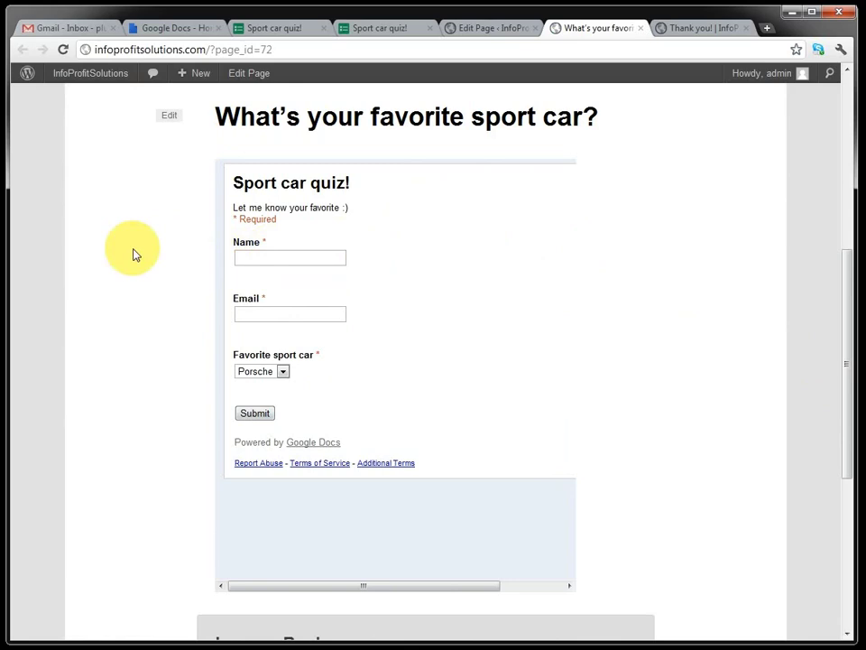
{"action": "left_click", "coordinate": [264, 414]}
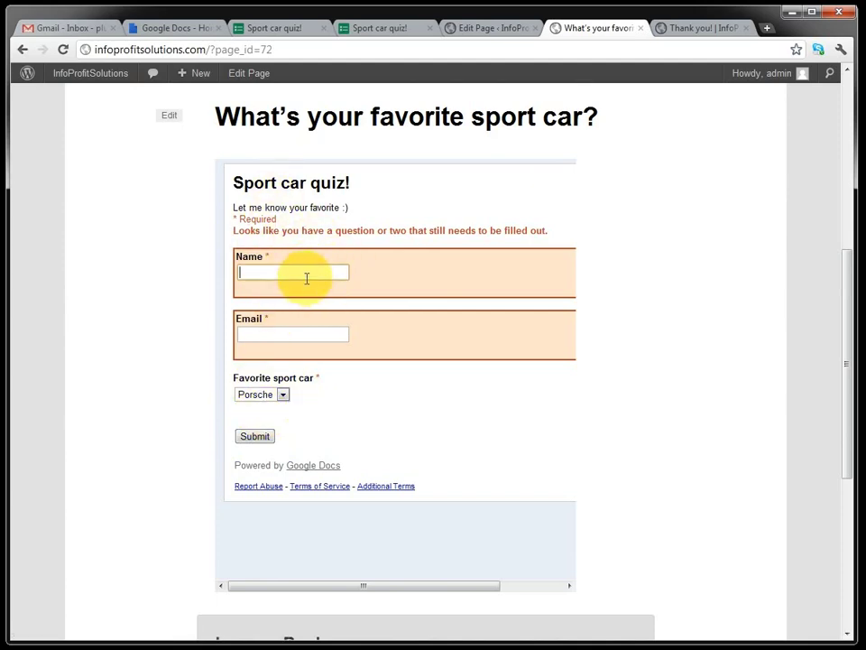
{"action": "type", "text": "Manfred"}
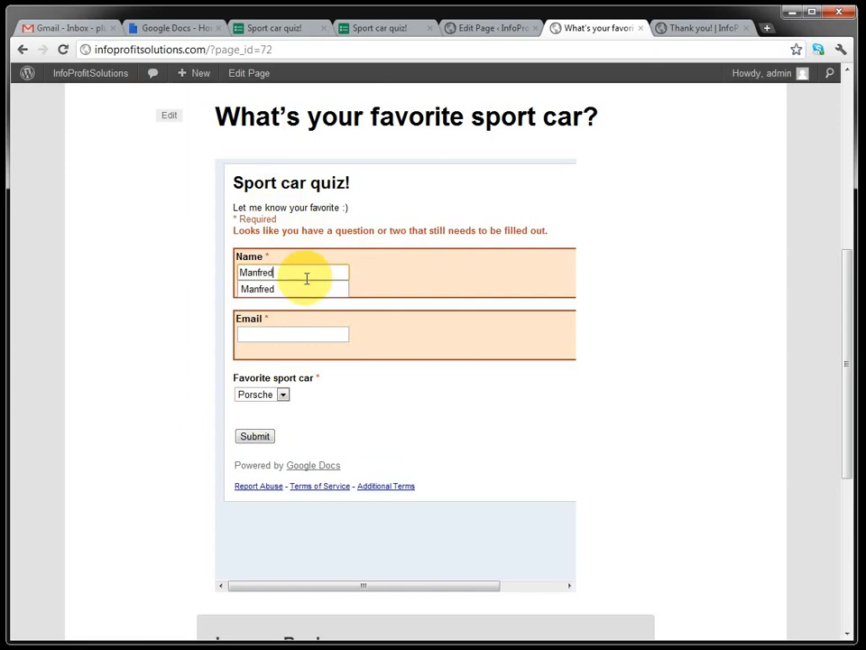
{"action": "left_click", "coordinate": [305, 289]}
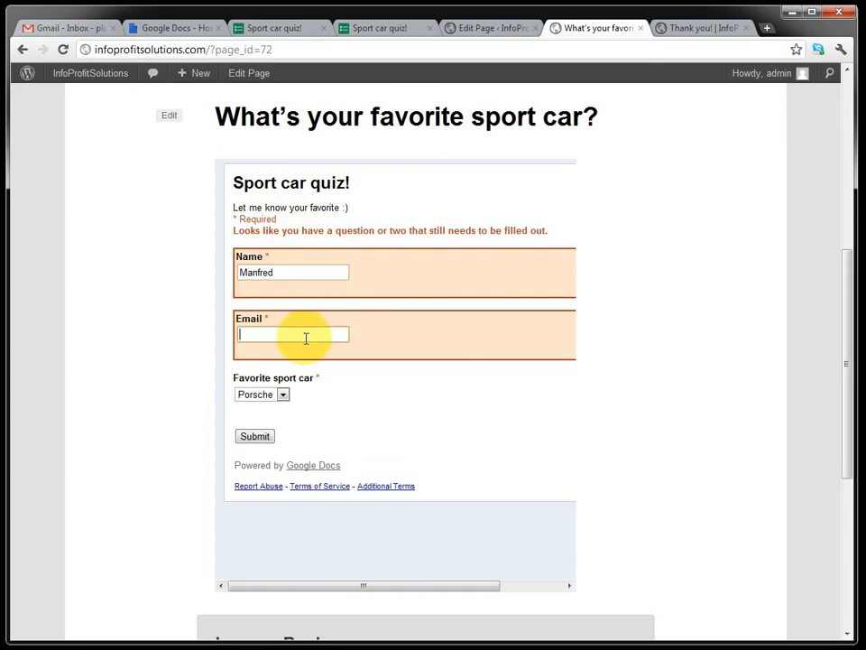
{"action": "type", "text": "plugins"}
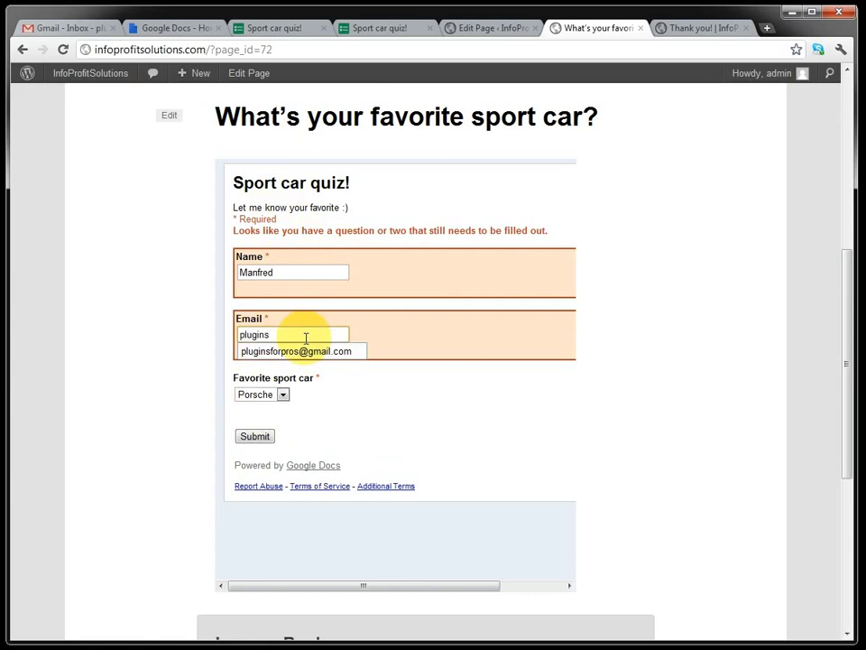
{"action": "left_click", "coordinate": [303, 351]}
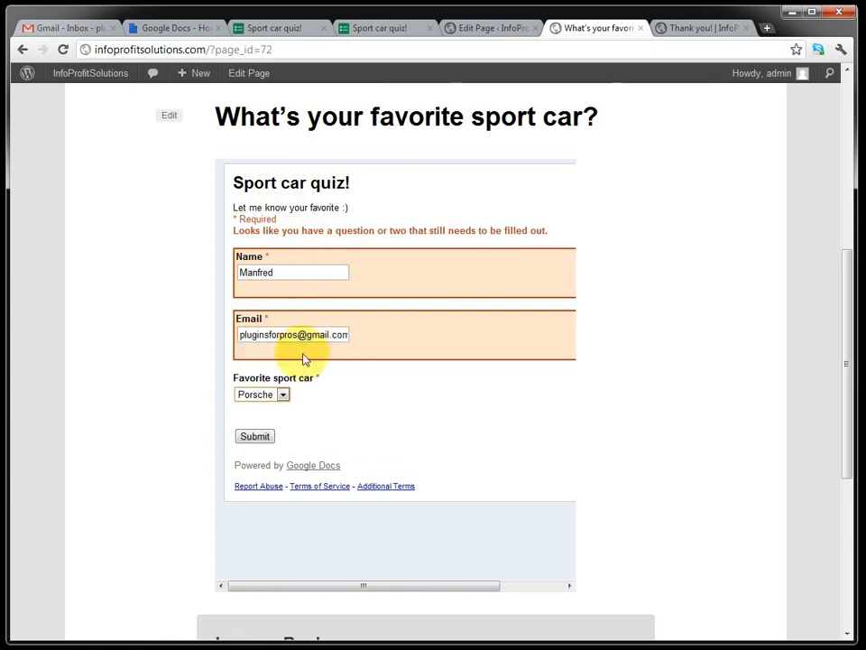
Choose Mustang as favorite sport car and submit, reaching the Thank you page
{"action": "left_click", "coordinate": [279, 398]}
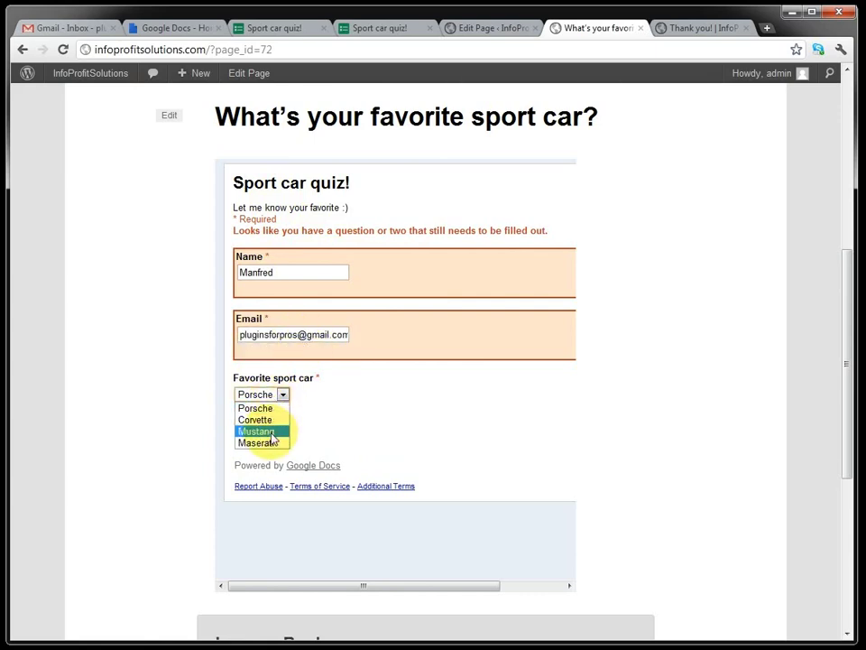
{"action": "left_click", "coordinate": [262, 431]}
{"action": "left_click", "coordinate": [256, 436]}
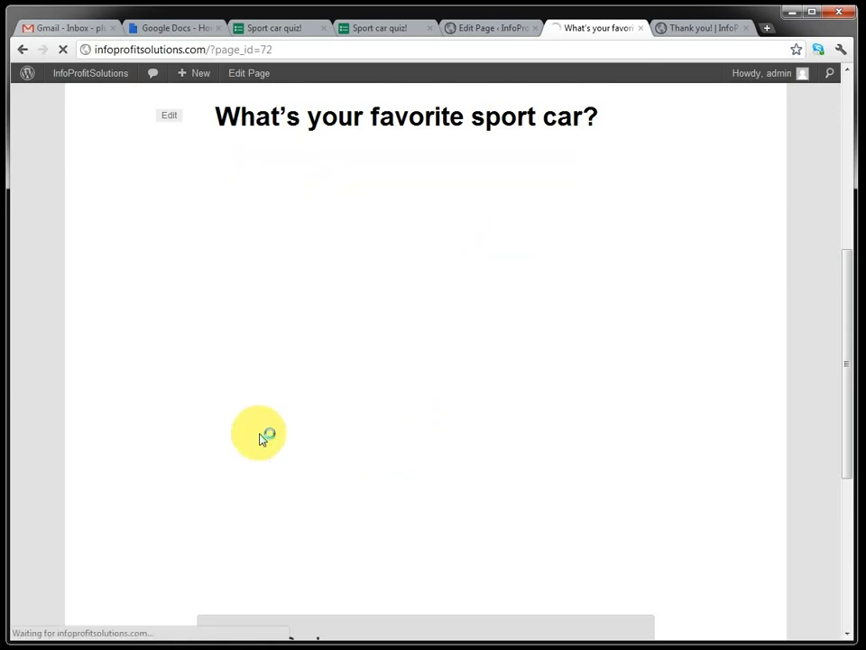
{"action": "scroll", "coordinate": [359, 469], "scroll_direction": "down", "scroll_amount": 1}
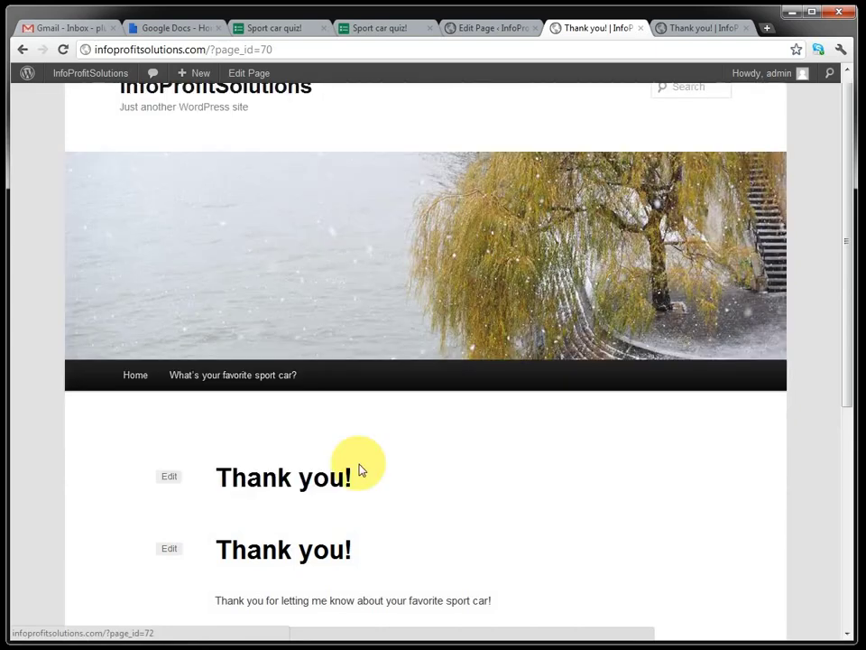
{"action": "scroll", "coordinate": [359, 469], "scroll_direction": "down", "scroll_amount": 1}
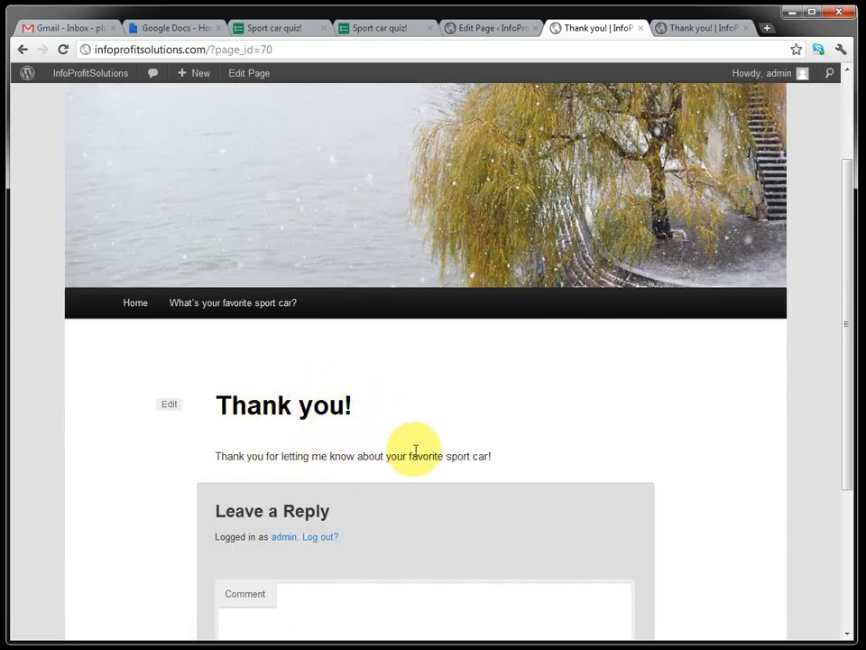
{"action": "left_click", "coordinate": [391, 28]}
Close the duplicate Sport car quiz! form tabs
{"action": "left_click", "coordinate": [431, 28]}
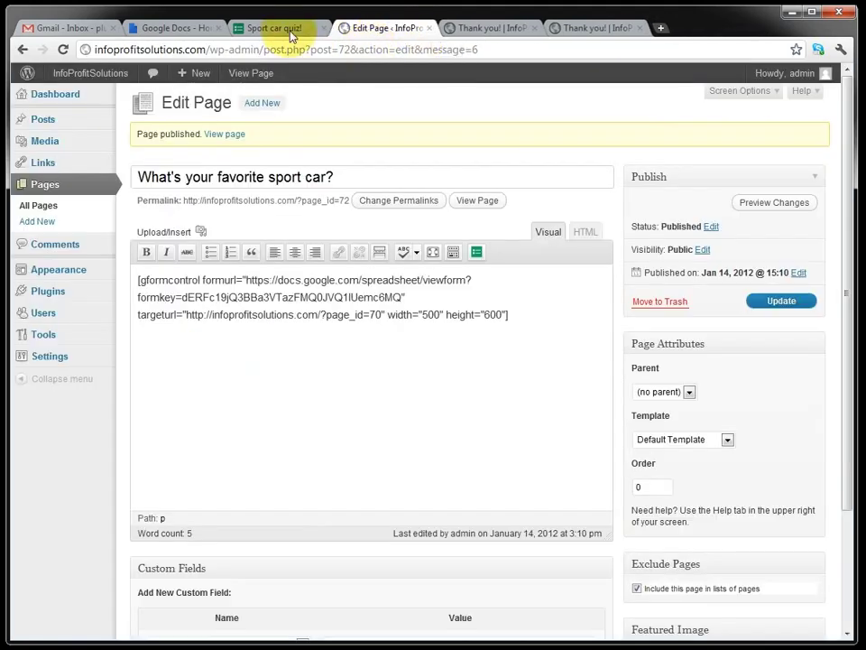
{"action": "left_click", "coordinate": [287, 30]}
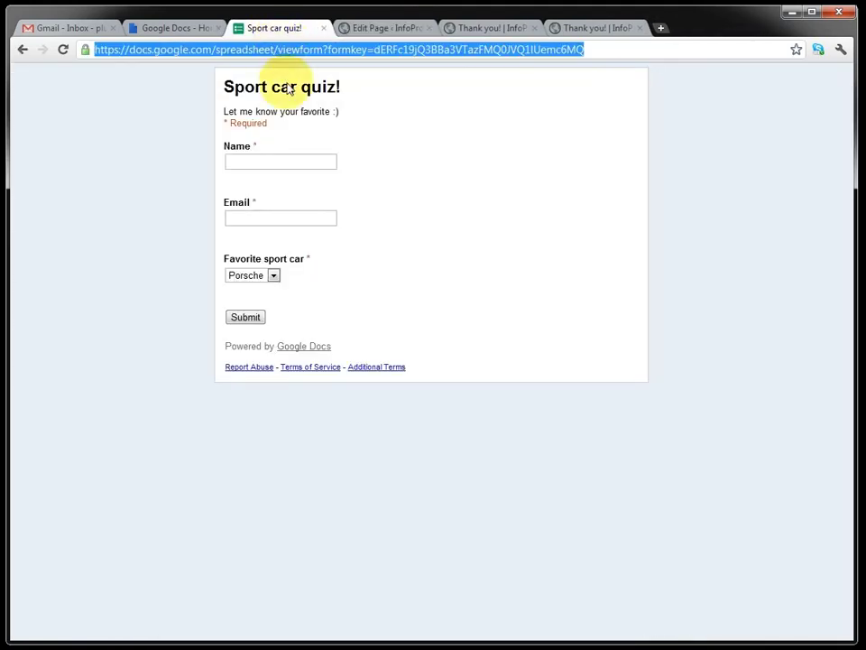
{"action": "left_click", "coordinate": [379, 29]}
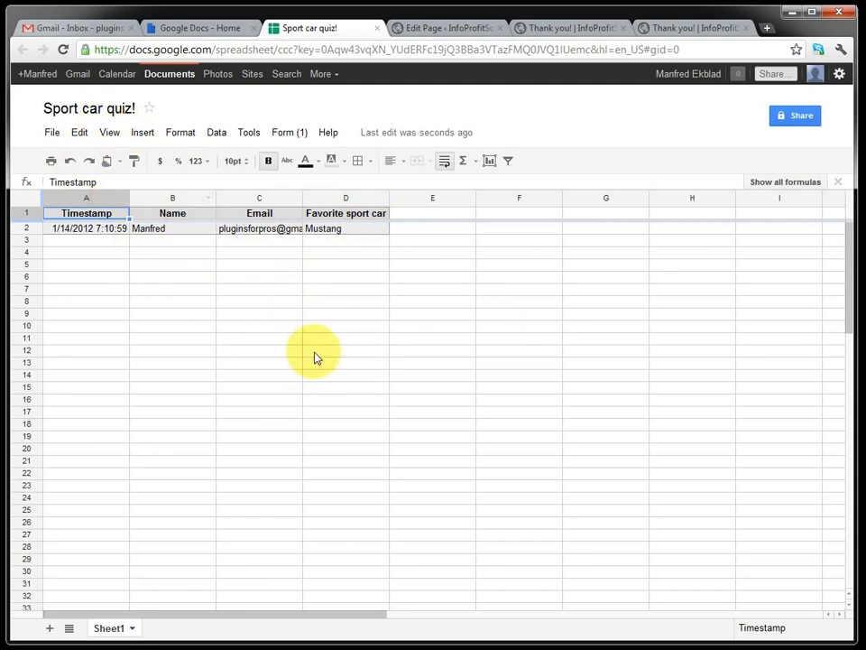
Go from the Thank you! page back to the quiz page's WordPress editor
{"action": "left_click", "coordinate": [702, 30]}
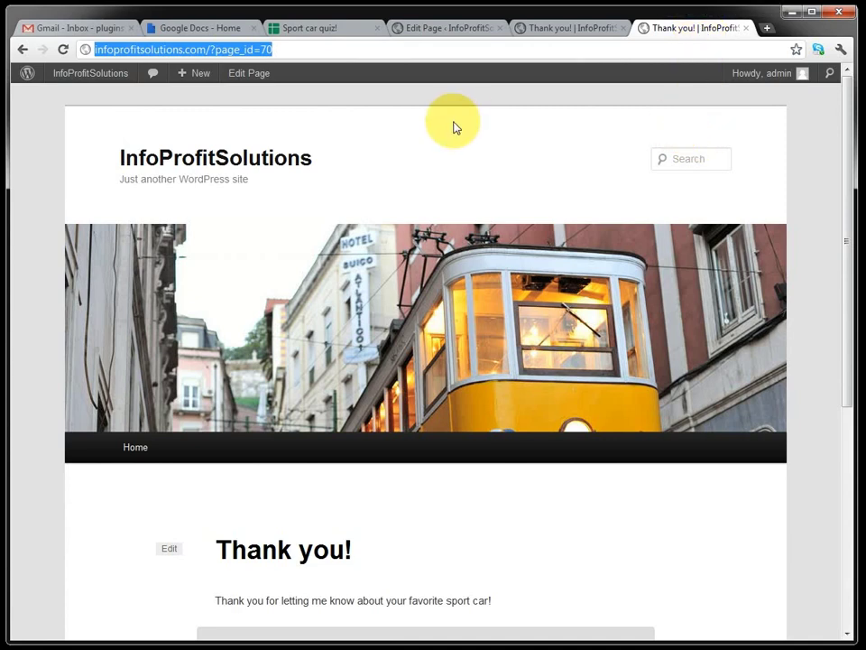
{"action": "left_click", "coordinate": [448, 35]}
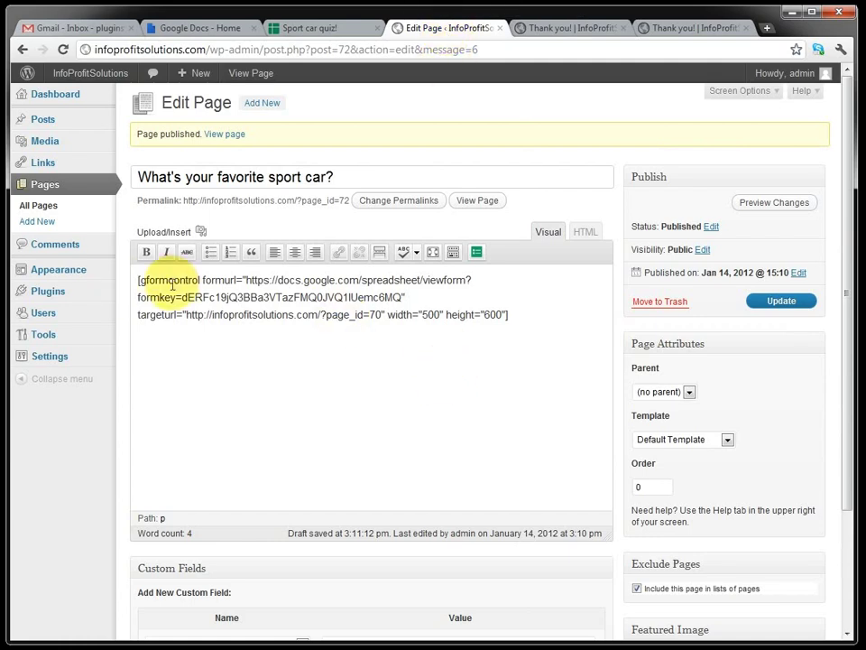